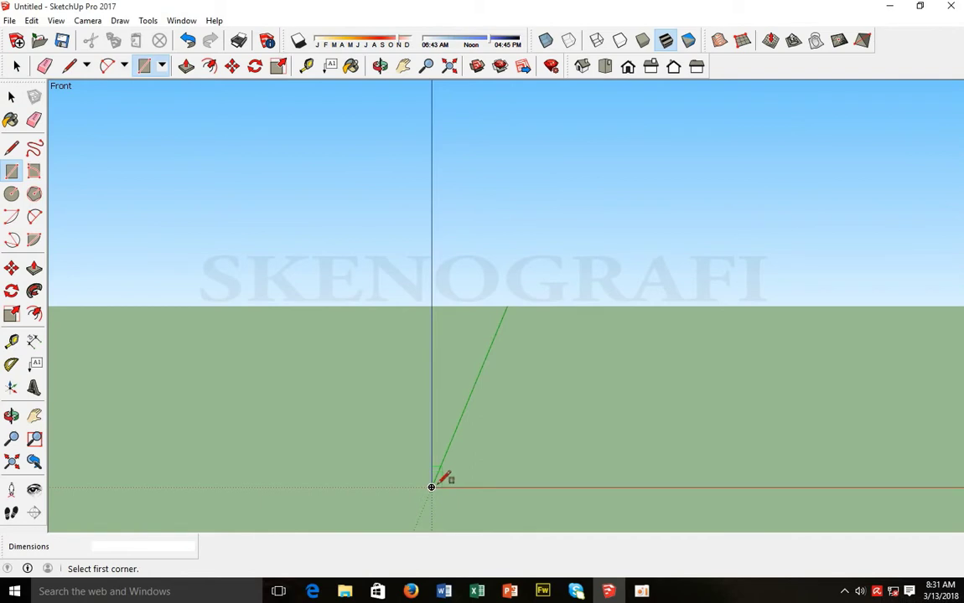
- Draw a vertical rectangle from the origin, about 5' 6" wide and 12' 4" high
left_click(431, 487)
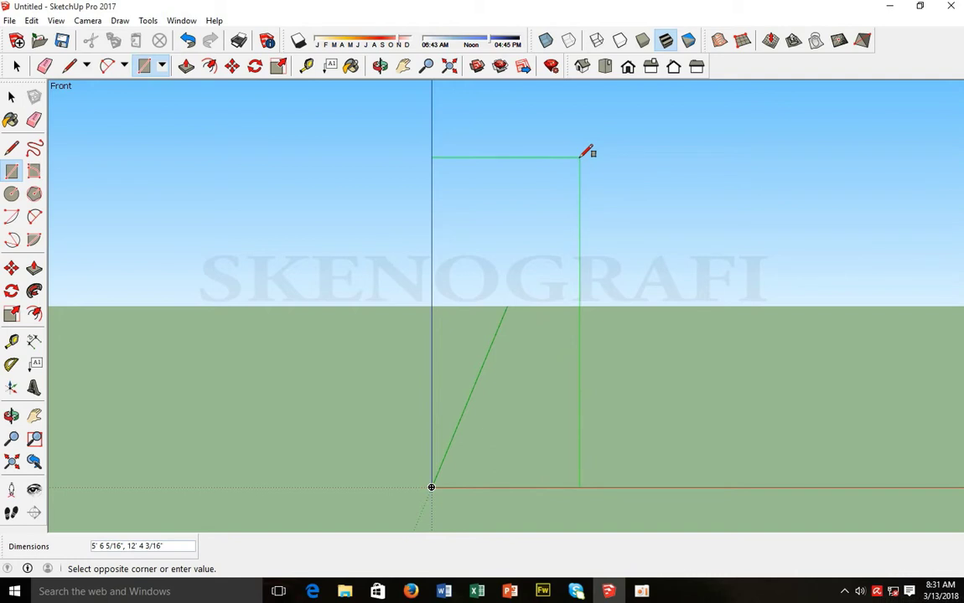
left_click(579, 156)
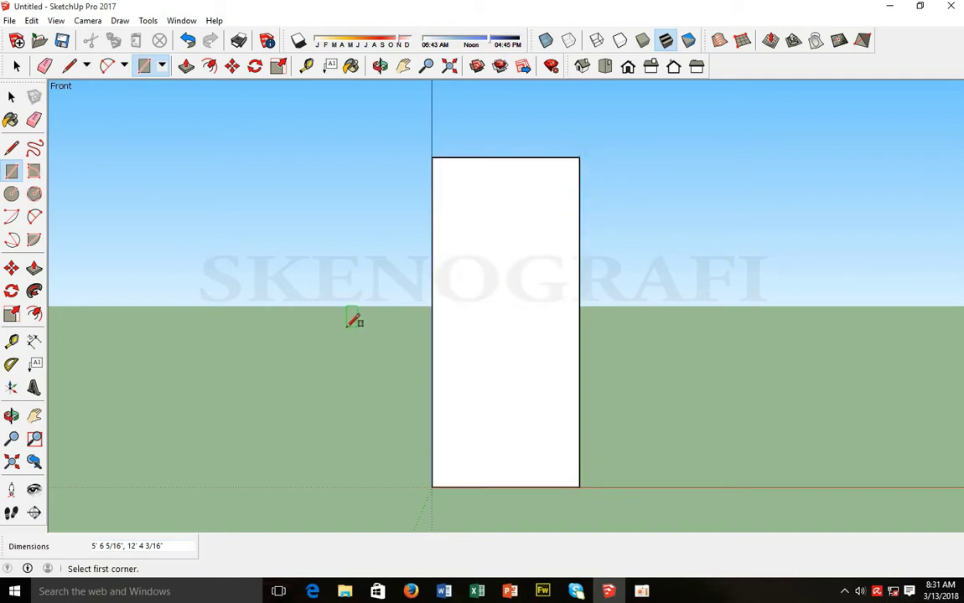
- Draw connected lines from the rectangle's right edge inward, about 3' 11" down, outward about 3' 1", and about 6 7/16" down to the bottom edge
left_click(11, 148)
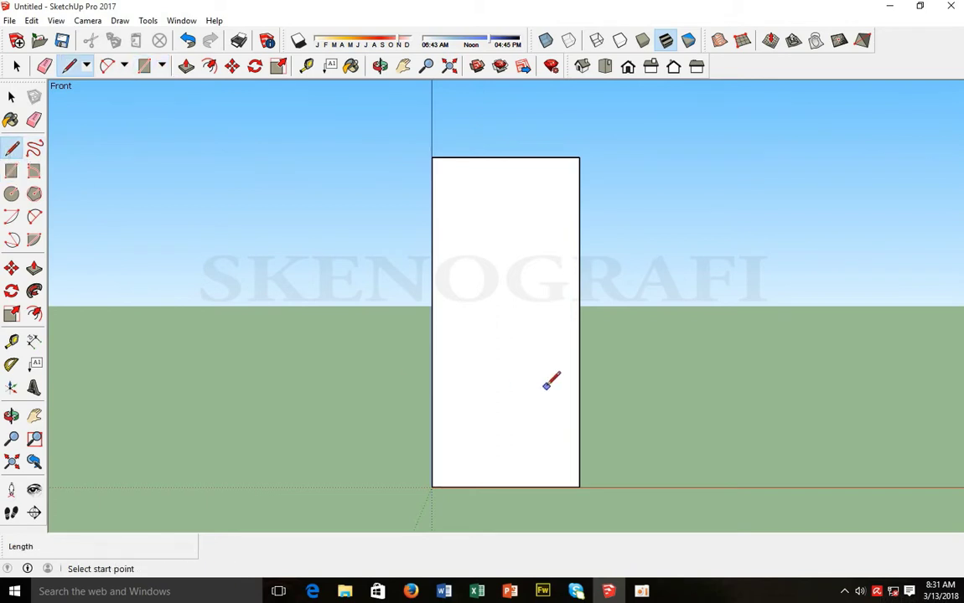
left_click(578, 281)
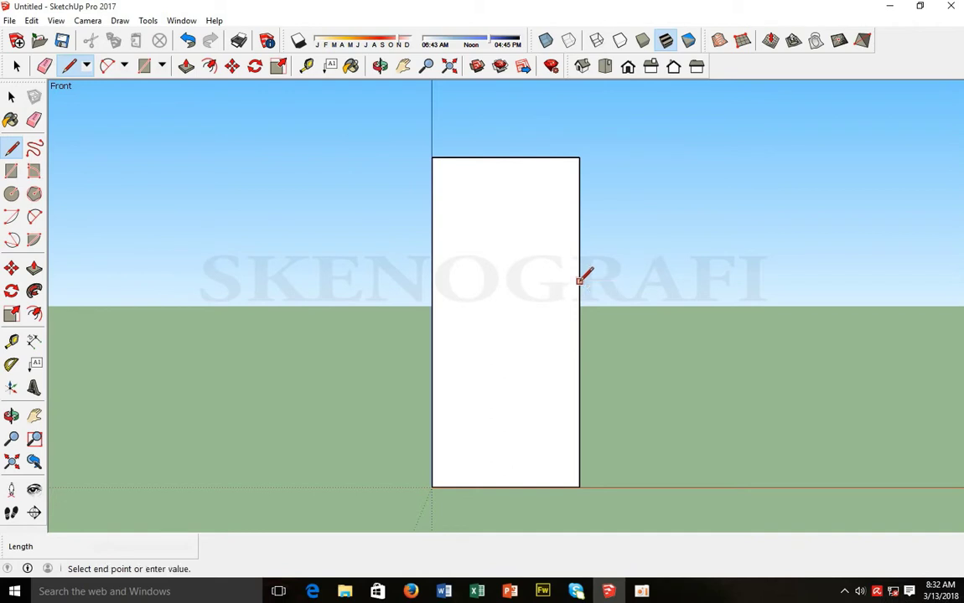
left_click(461, 341)
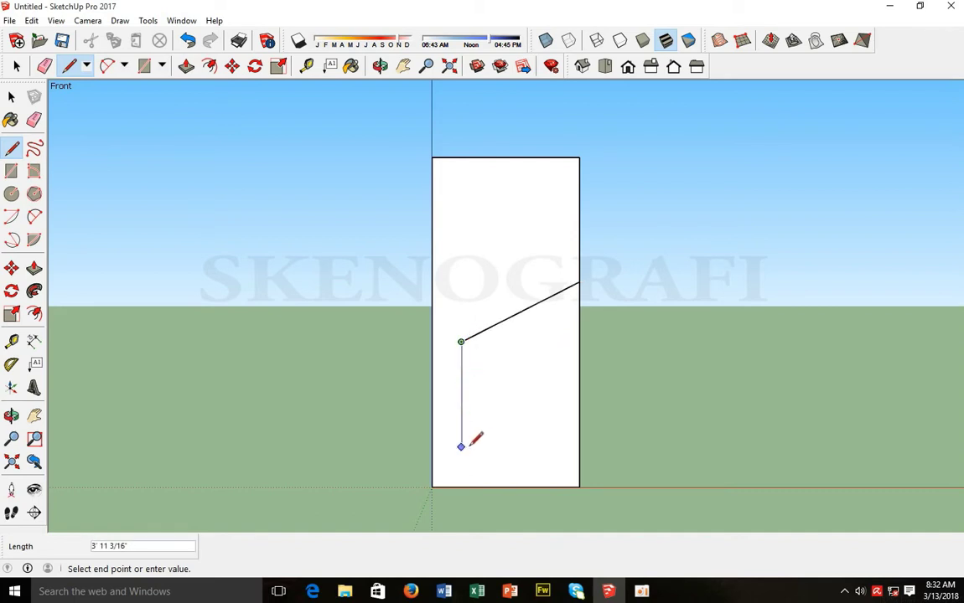
left_click(461, 447)
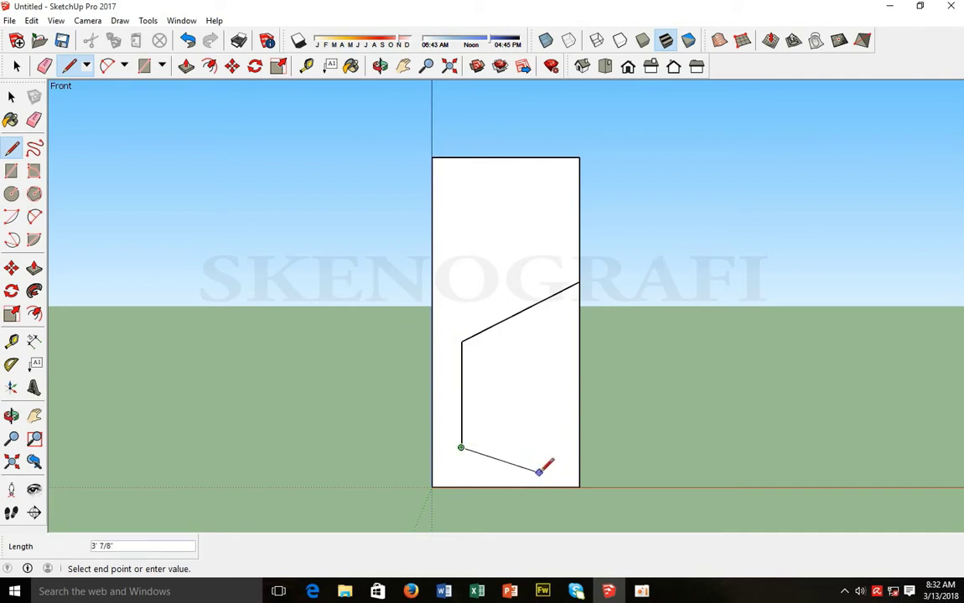
left_click(539, 471)
left_click(539, 487)
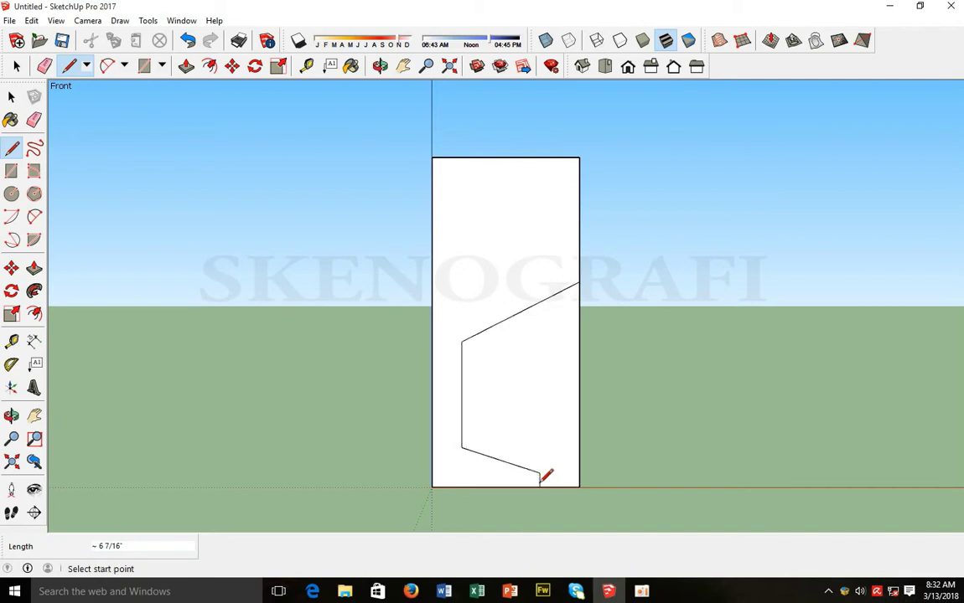
key("space")
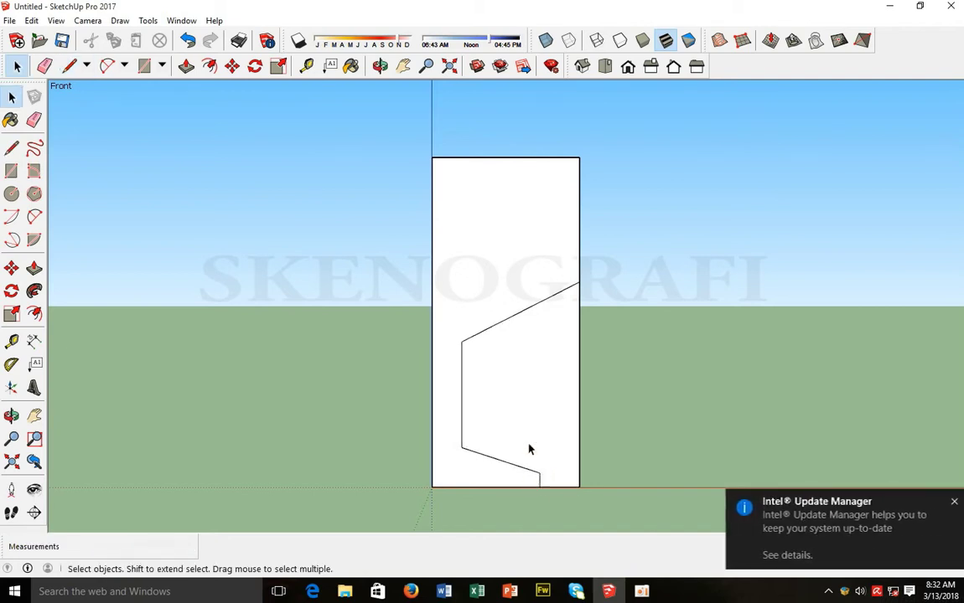
- Draw a two-point arc from the rectangle's upper right corner to the slanted line's upper end, bulging outward about 9 11/16"
left_click(34, 217)
left_click(579, 157)
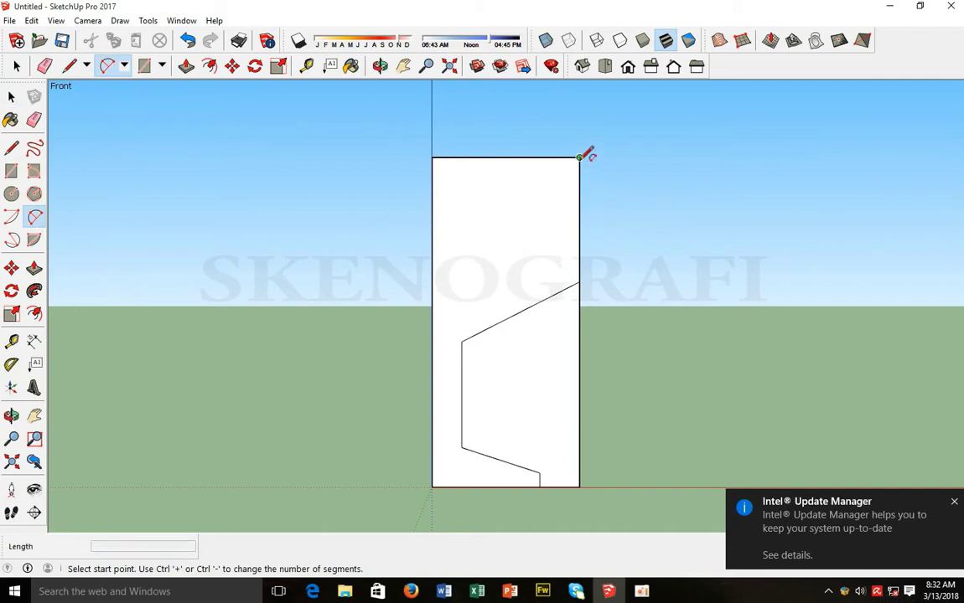
left_click(579, 281)
left_click(579, 281)
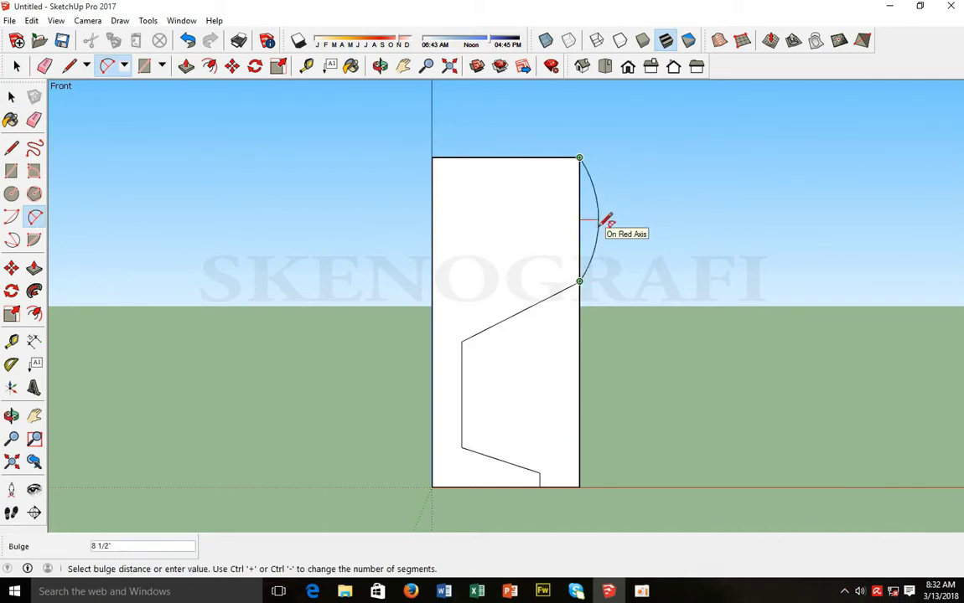
left_click(601, 220)
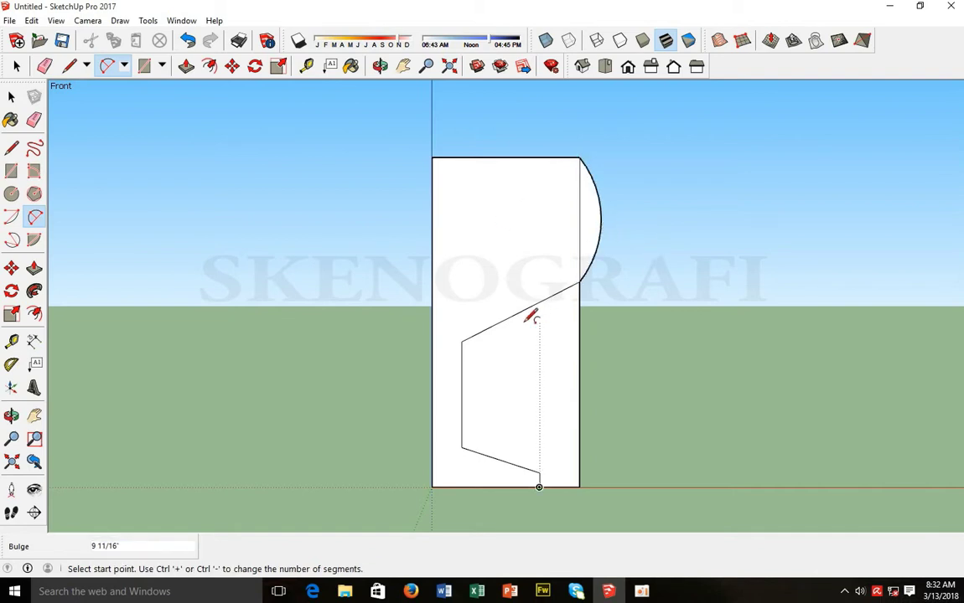
- Draw arcs over the upper slanted line, bulging downward about 4 7/8", and over the vertical stem line, bulging about 5 3/4" toward the blue axis
left_click(461, 342)
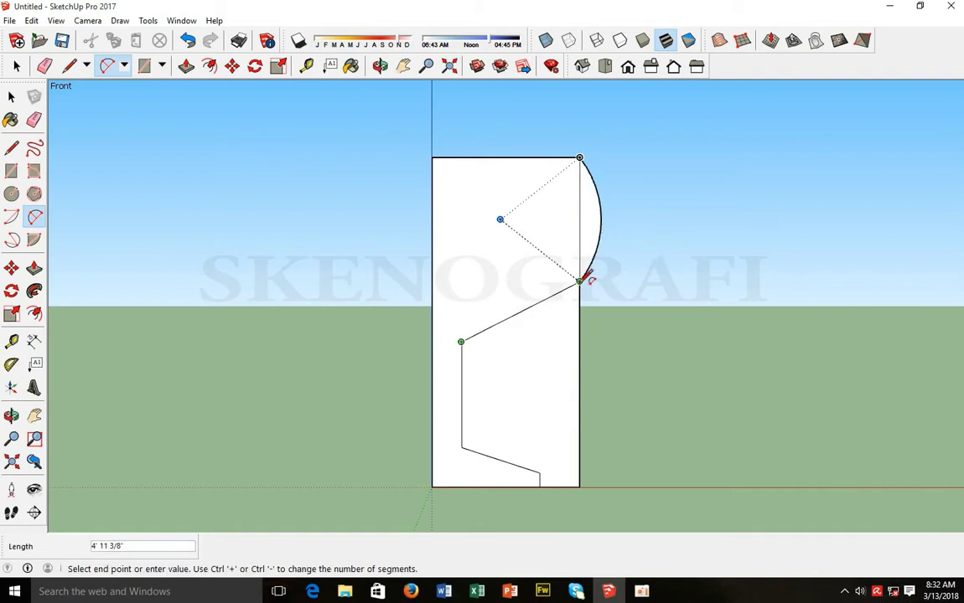
left_click(580, 281)
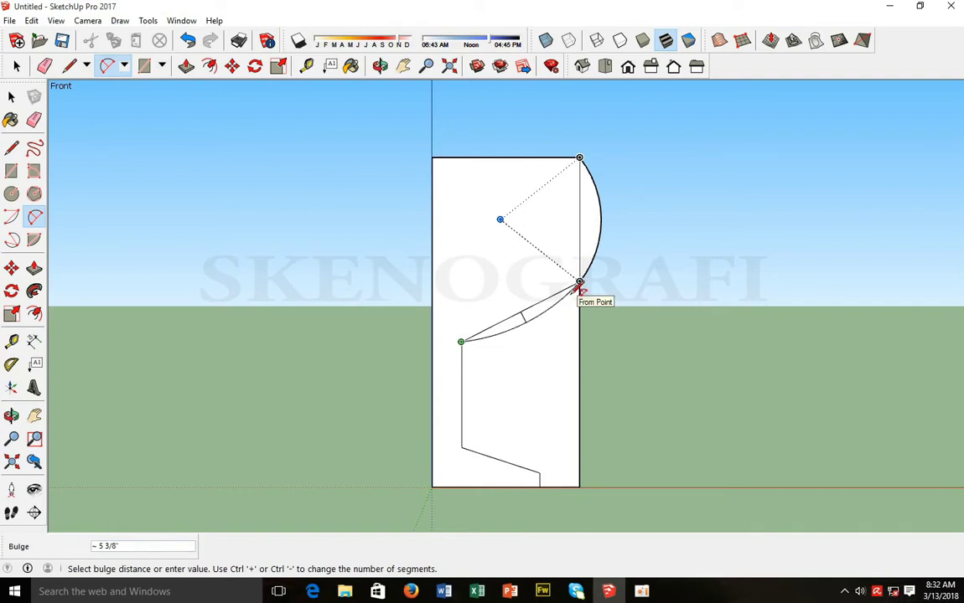
left_click(581, 293)
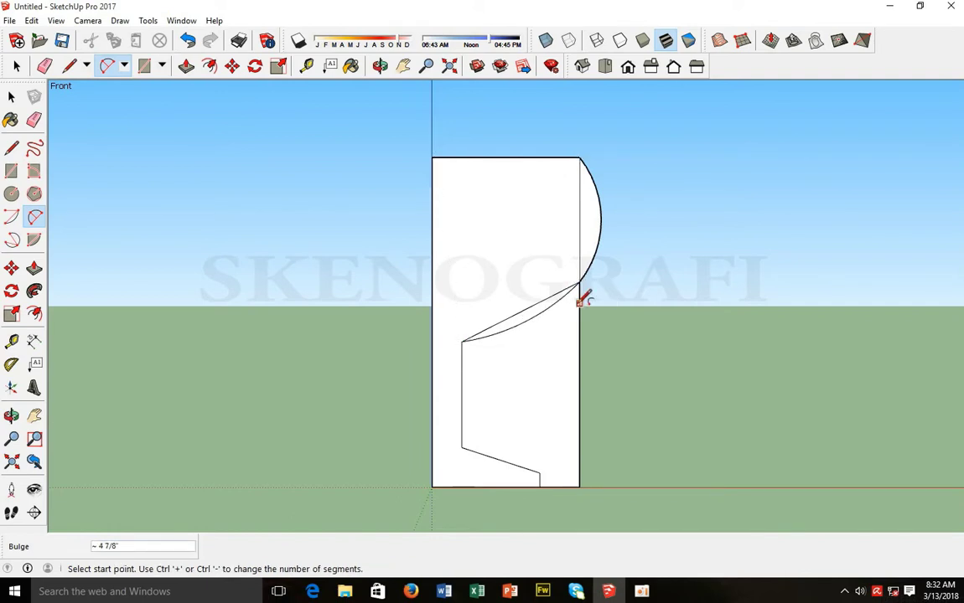
left_click(461, 341)
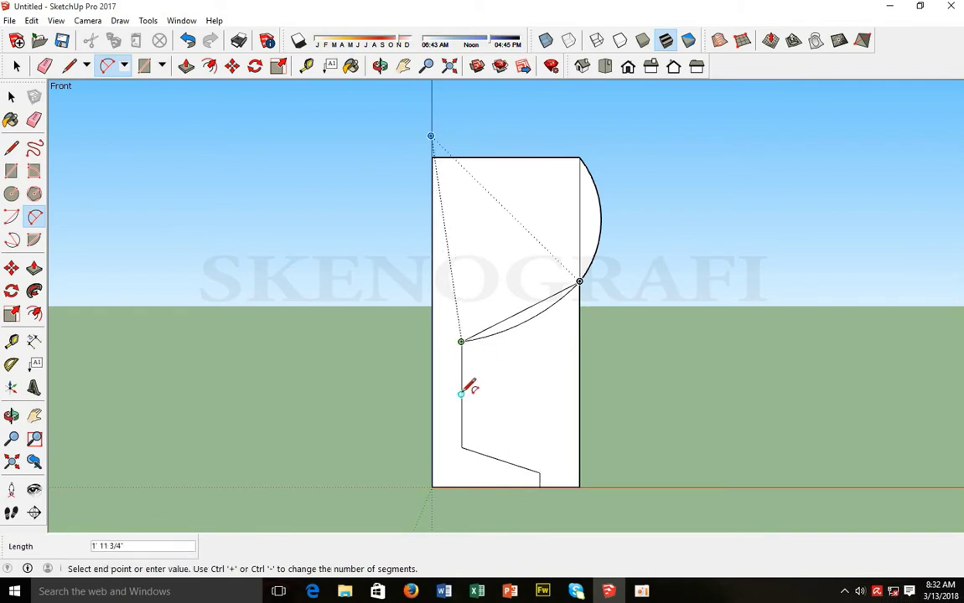
left_click(462, 446)
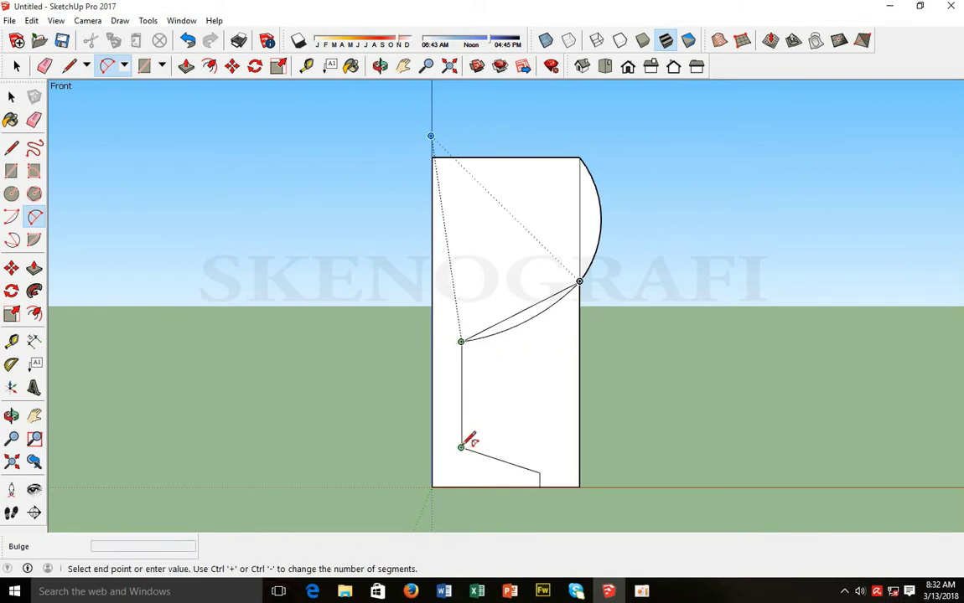
left_click(456, 390)
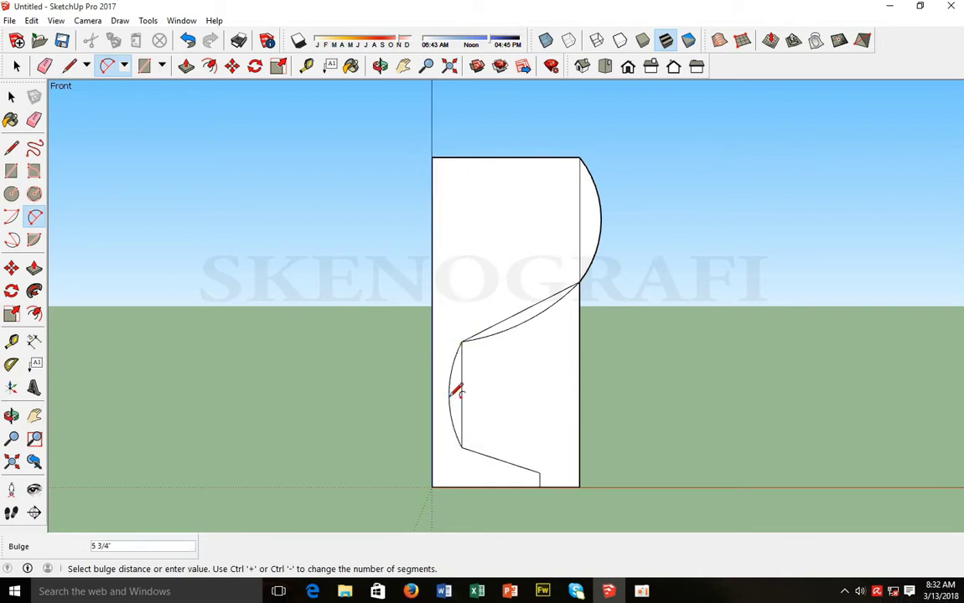
- Draw arcs over the lower slanted line, bulging downward about 2 11/16", and over the short vertical foot line, bulging slightly outward
left_click(461, 448)
left_click(539, 473)
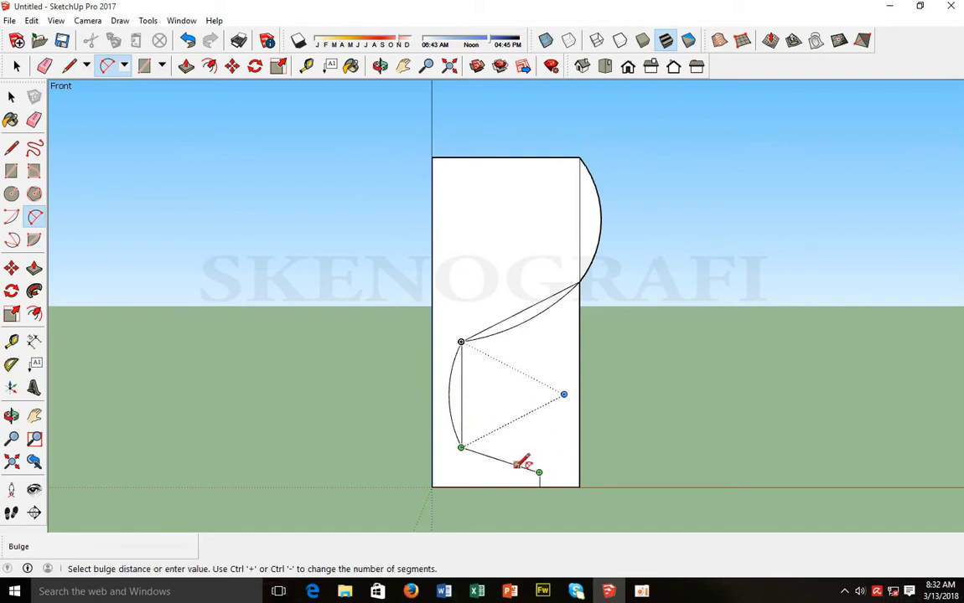
scroll(506, 461, "up", 2)
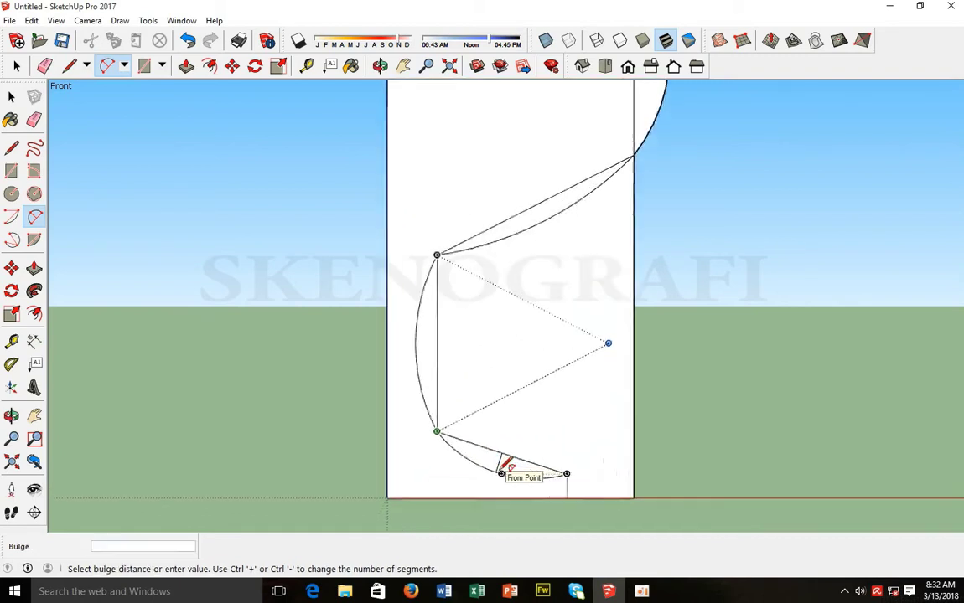
left_click(505, 458)
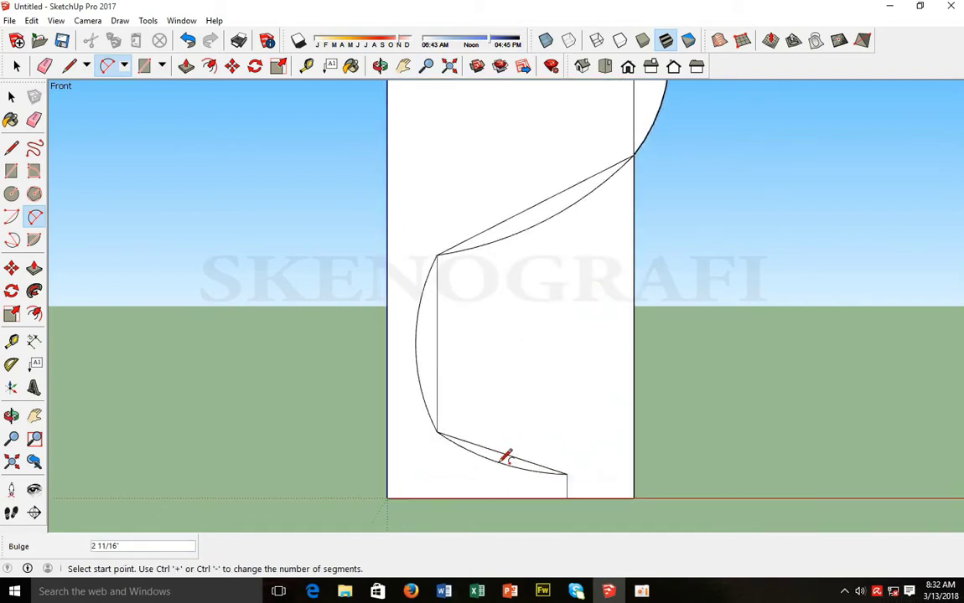
left_click(566, 473)
left_click(567, 498)
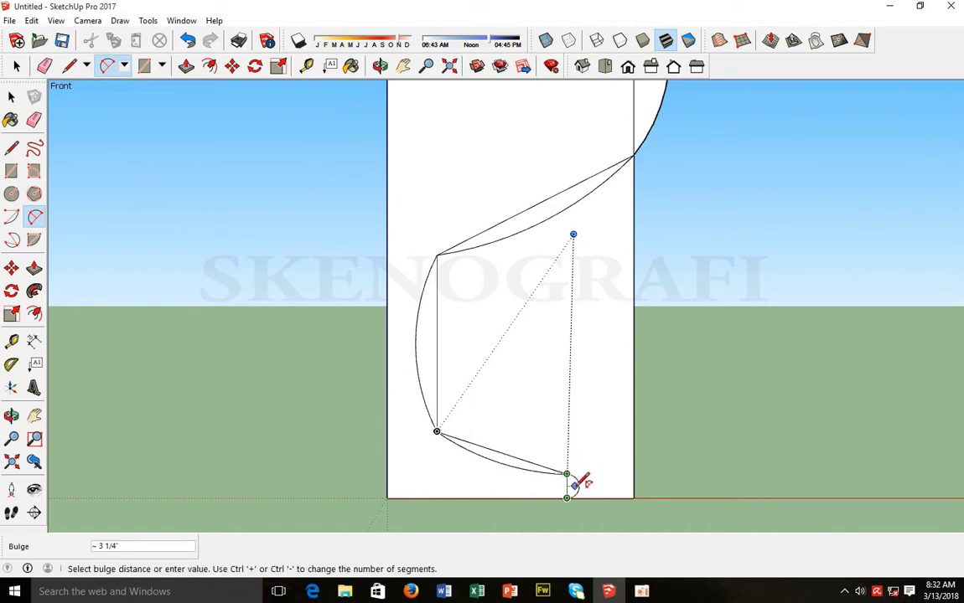
scroll(579, 484, "up", 2)
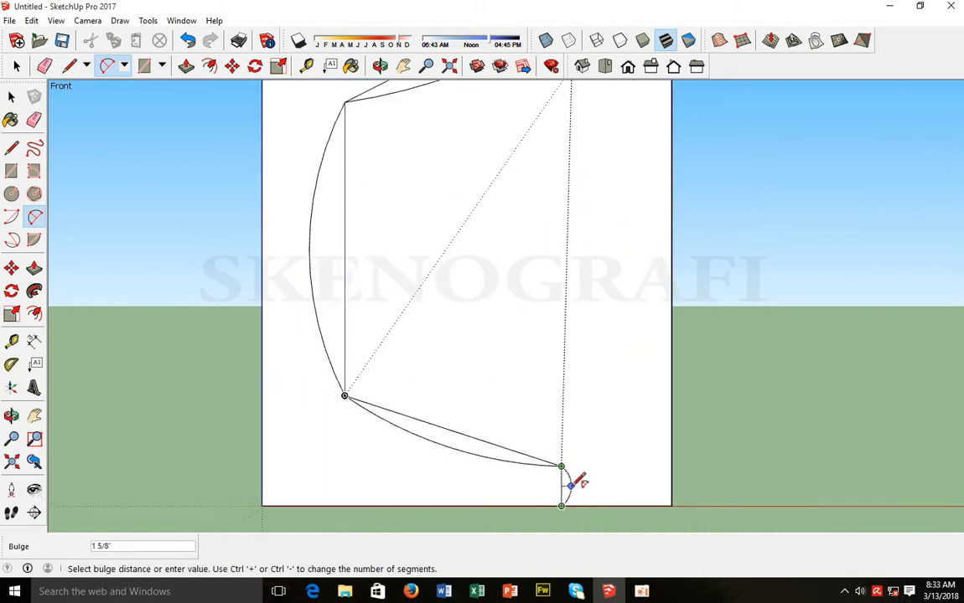
scroll(579, 483, "down", 3)
left_click(575, 484)
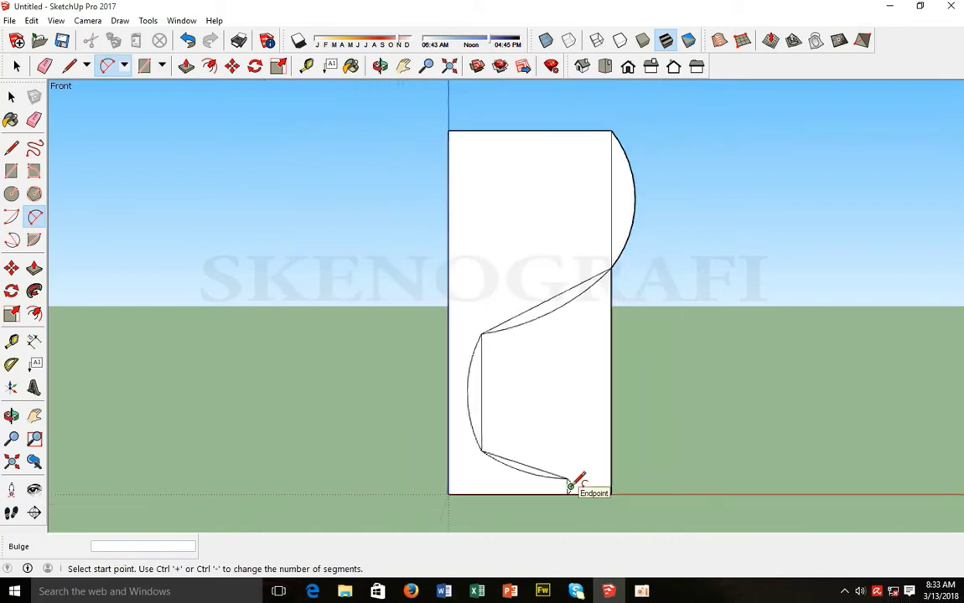
left_click(11, 97)
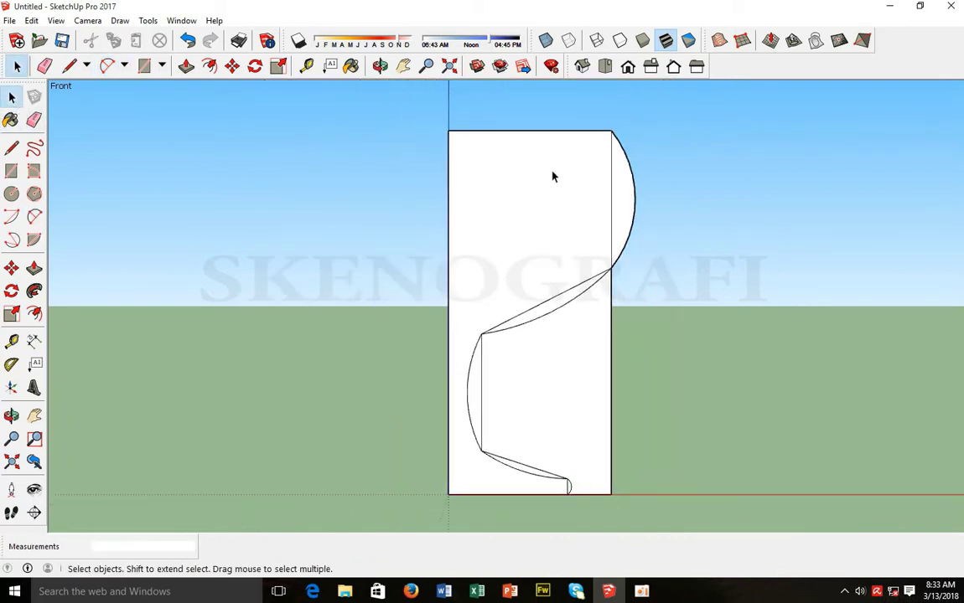
- Erase the straight construction lines behind the arcs, the rectangle's right edge and the leftover bottom edge, leaving the curved goblet half-profile
left_click(34, 120)
left_click(611, 194)
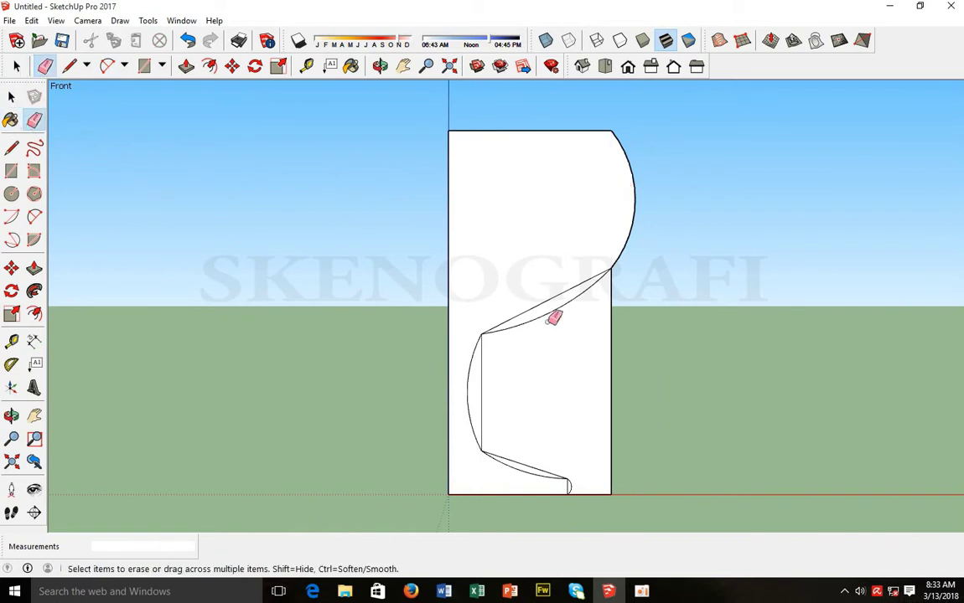
left_click(540, 303)
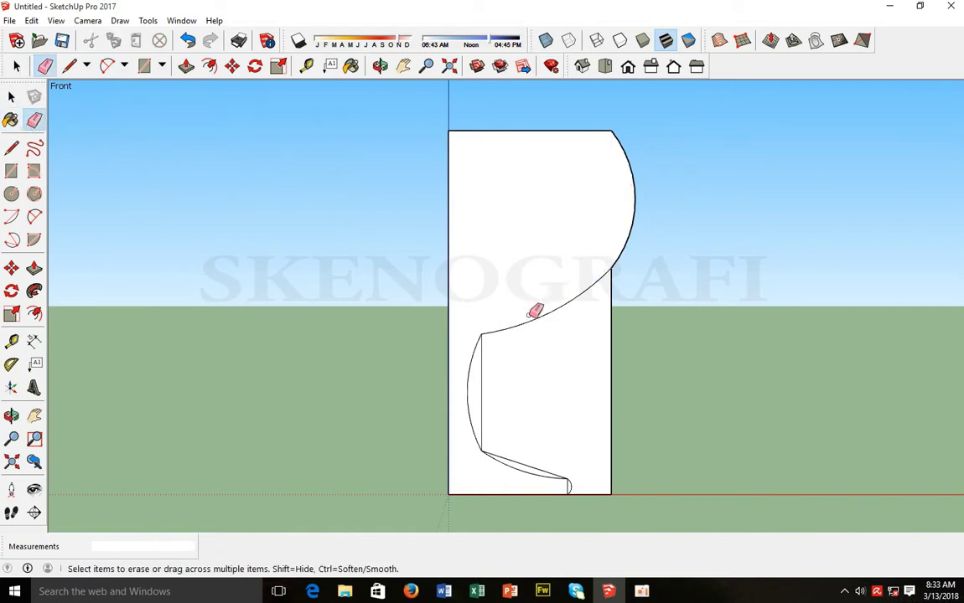
left_click(483, 352)
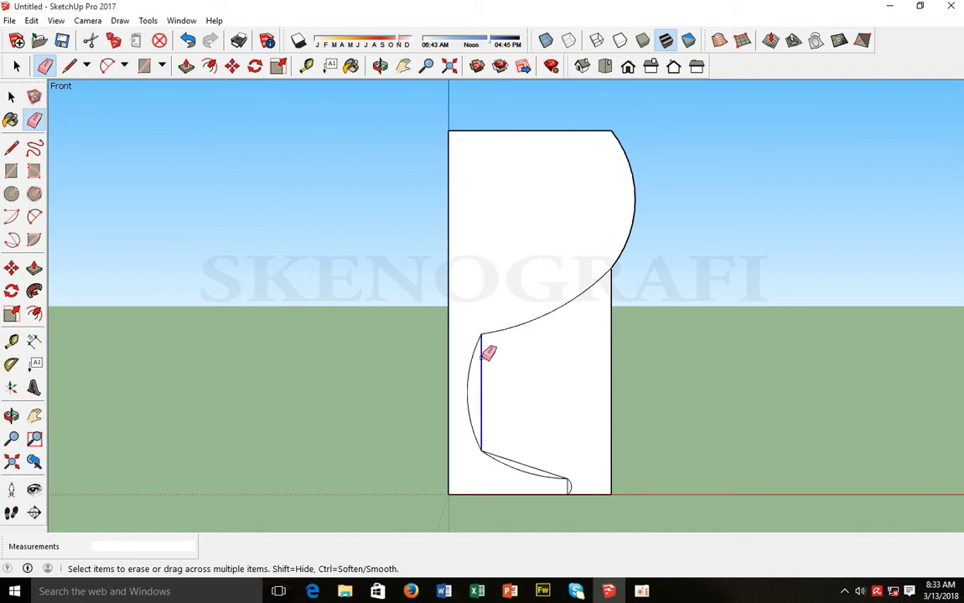
left_click(611, 347)
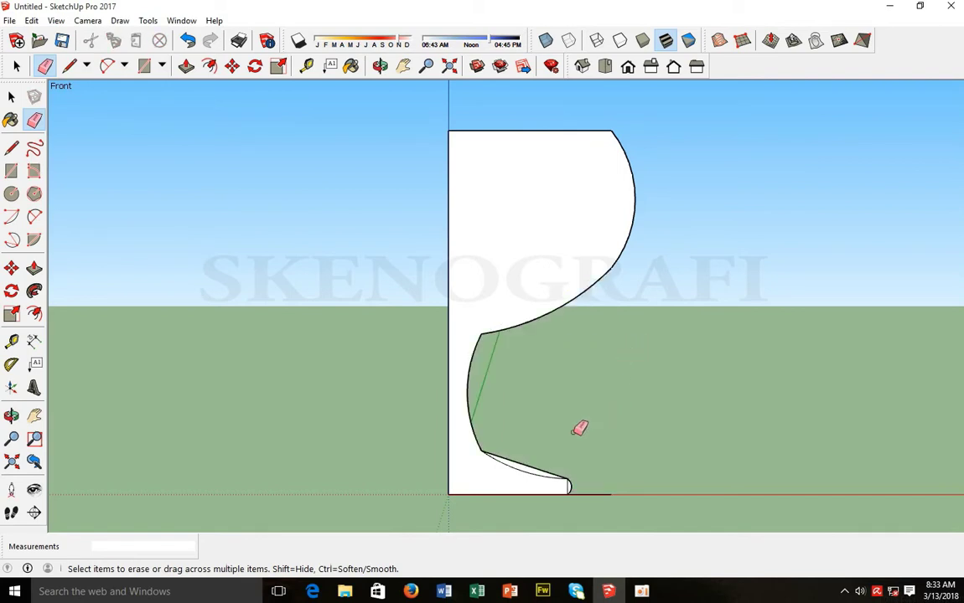
left_click(537, 469)
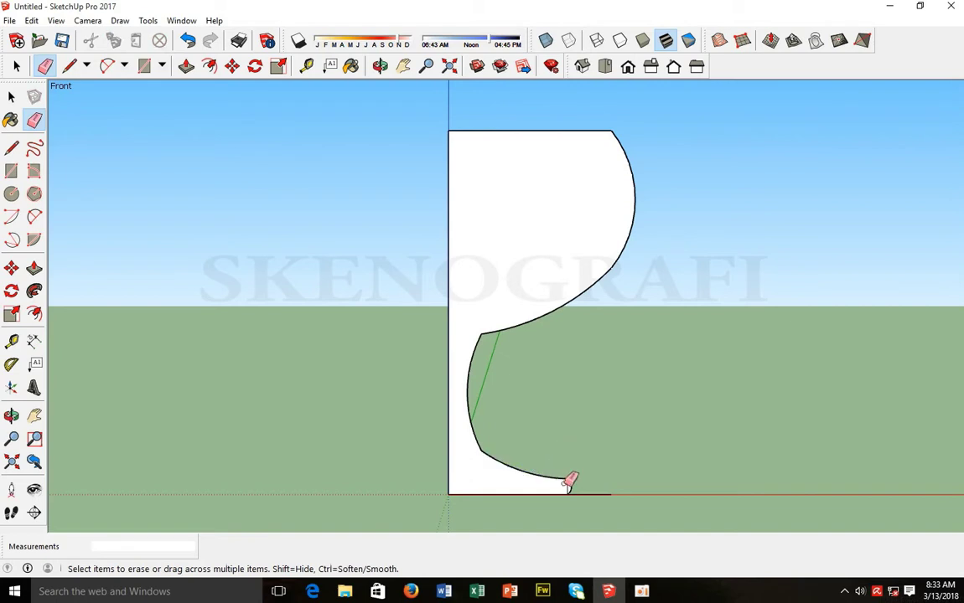
scroll(570, 482, "up", 4)
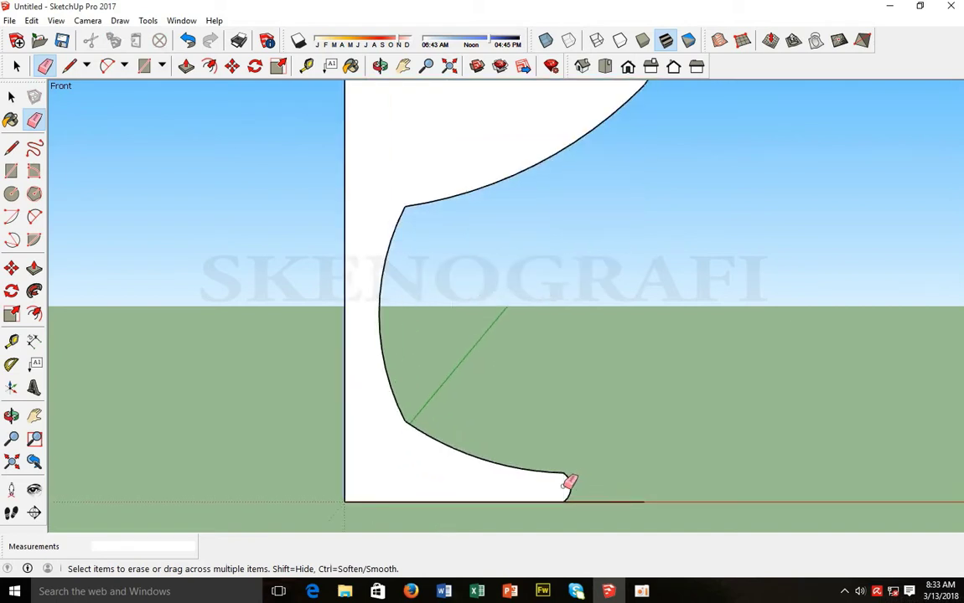
scroll(618, 494, "down", 4)
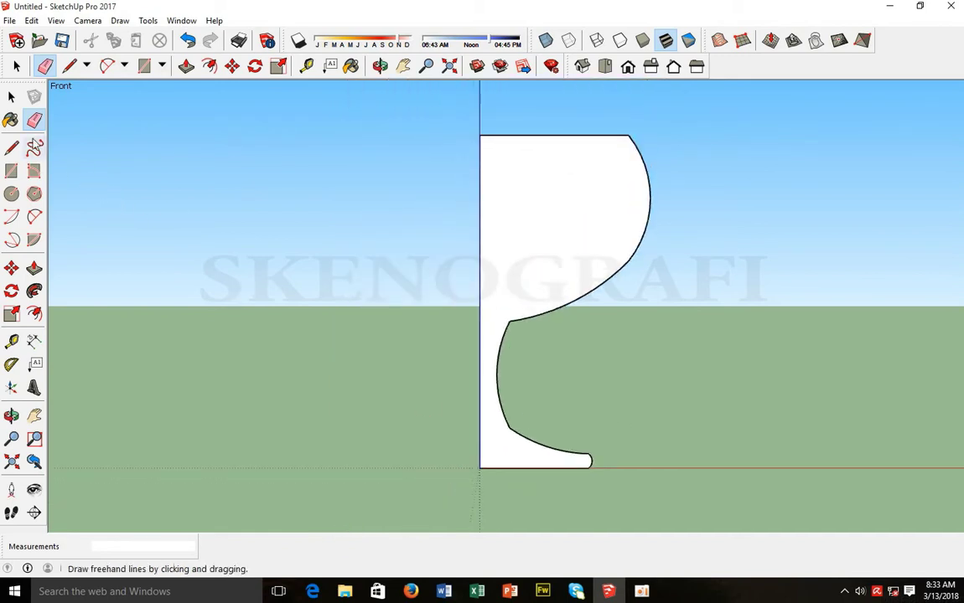
left_click(12, 97)
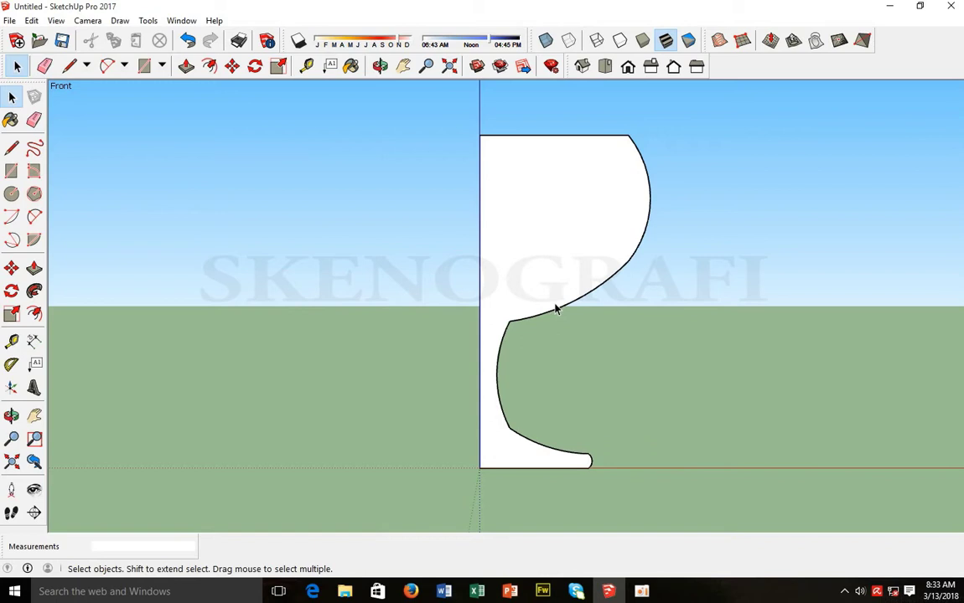
- Offset the outline of the goblet half-profile face inward by about 2 7/16"
left_click(543, 278)
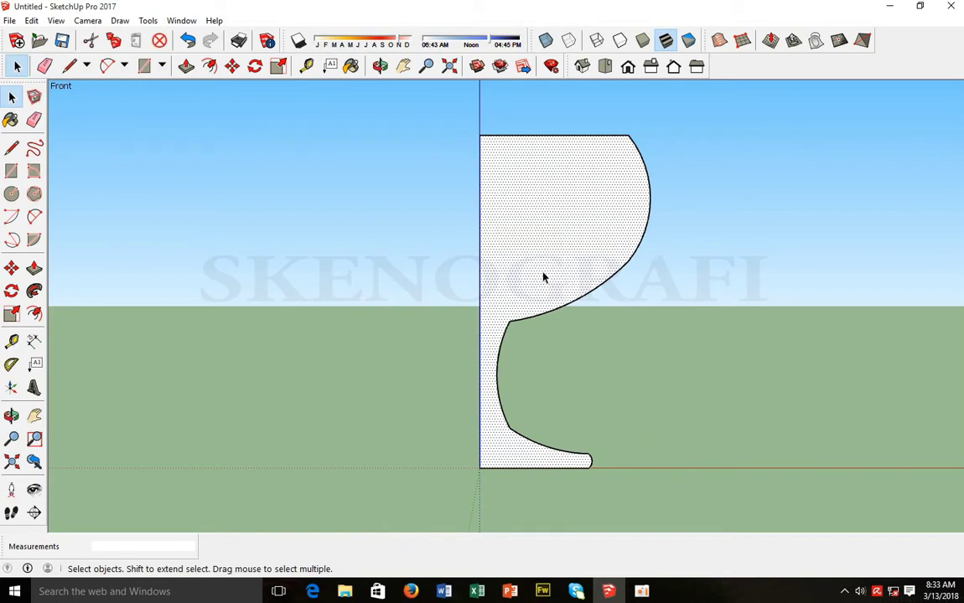
left_click(33, 314)
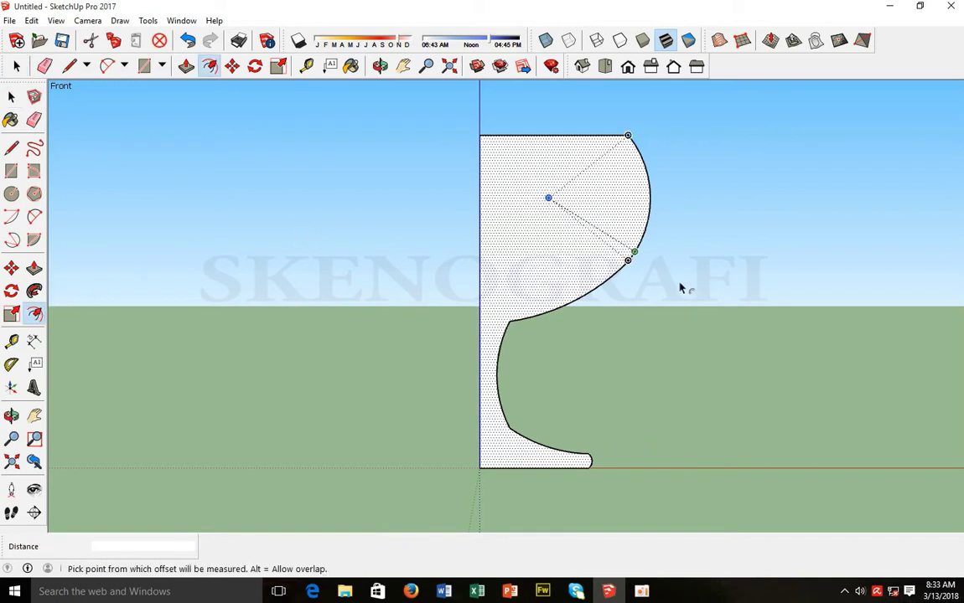
left_click(623, 269)
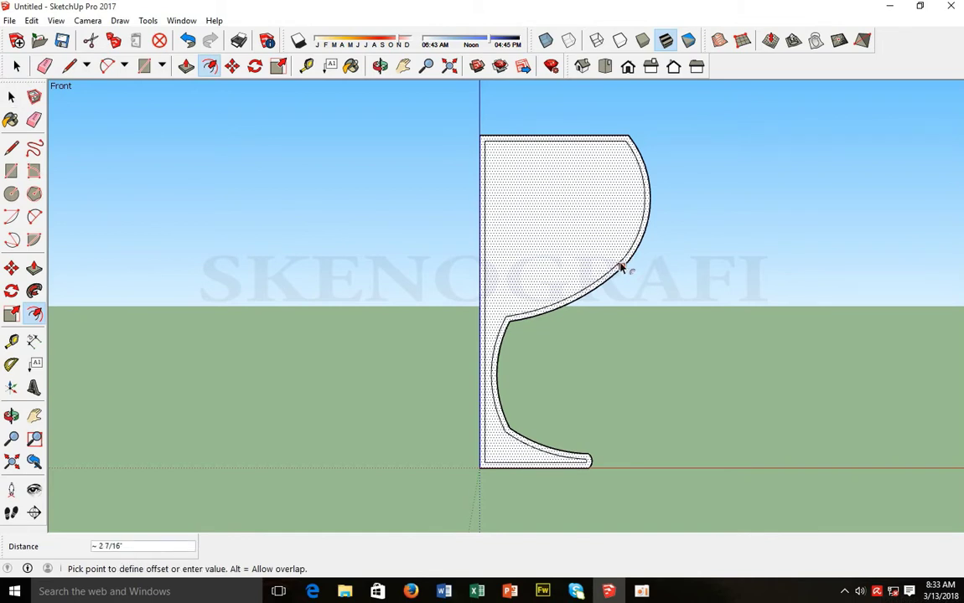
left_click(621, 268)
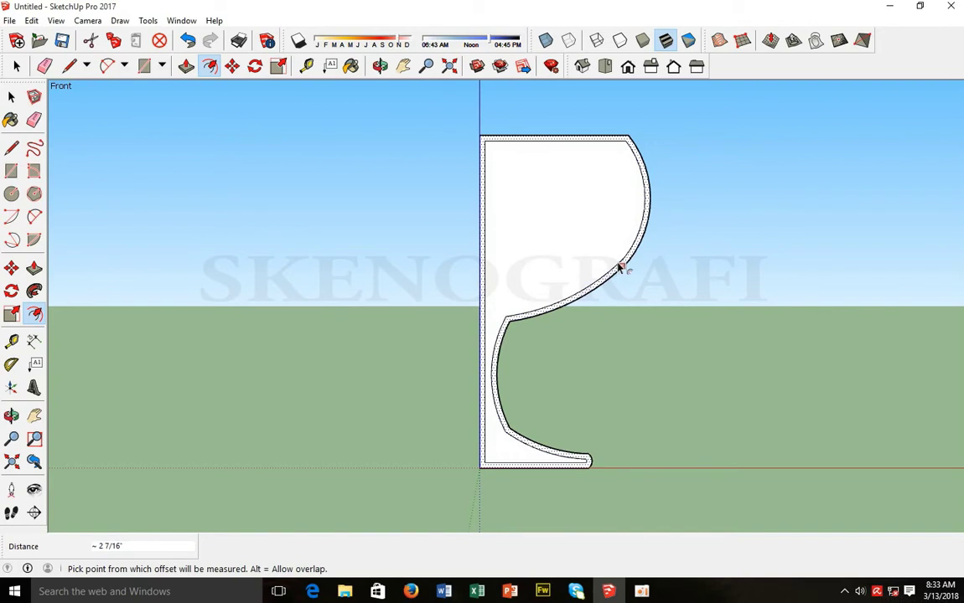
key("space")
- Draw a short line at the bowl's rim joining the outer profile corner to the inner offset corner
scroll(625, 140, "up", 2)
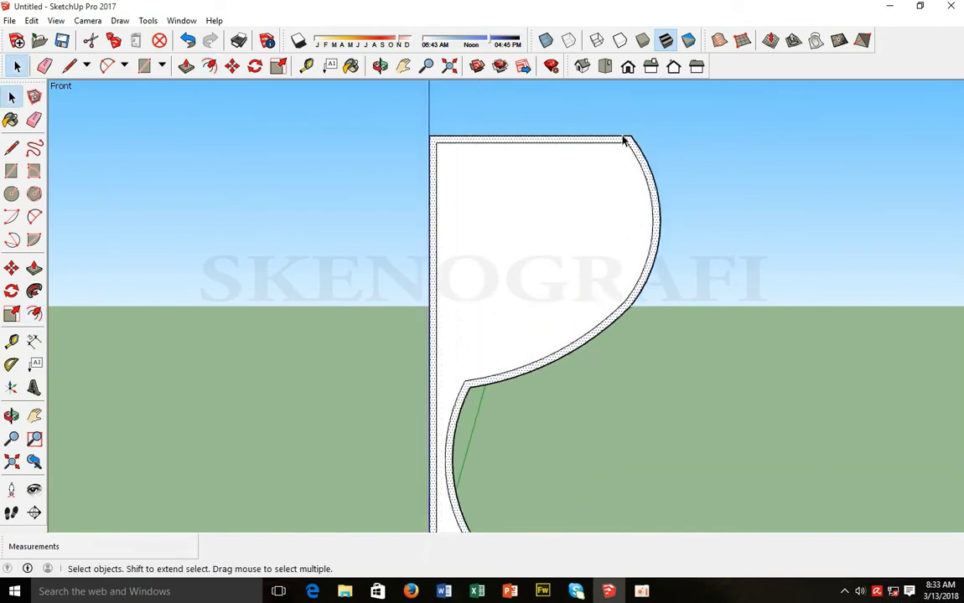
scroll(624, 141, "up", 4)
left_click(11, 149)
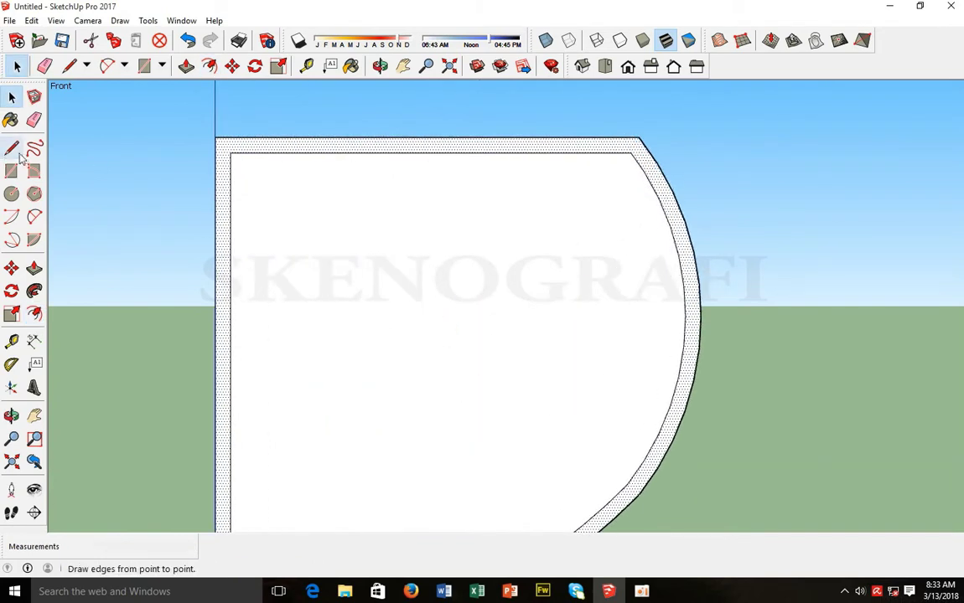
left_click(639, 137)
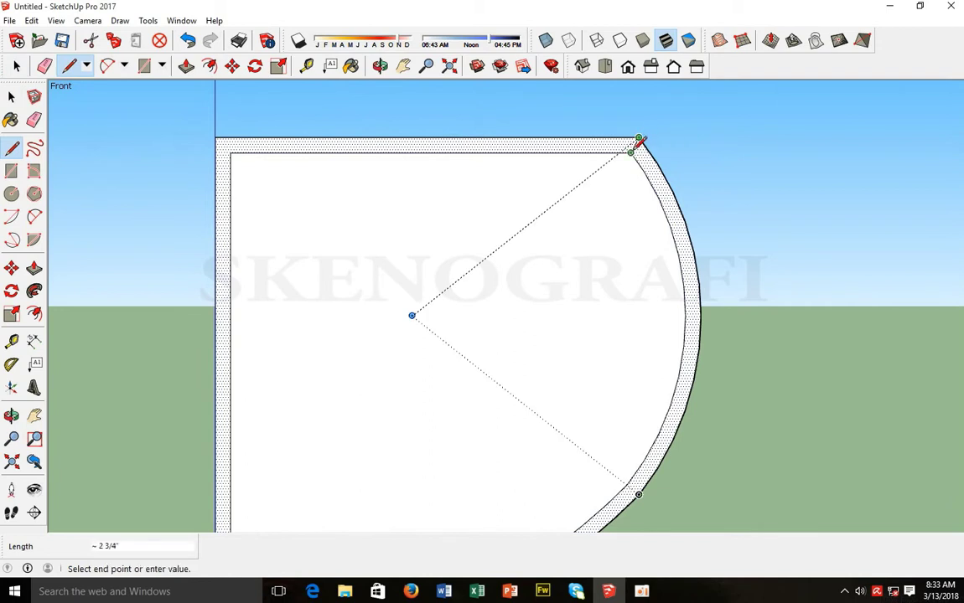
left_click(633, 150)
- Draw a horizontal line about 11 3/4" long from the inner offset corner at the bowl's base to the profile's edge on the blue axis
scroll(555, 274, "down", 4)
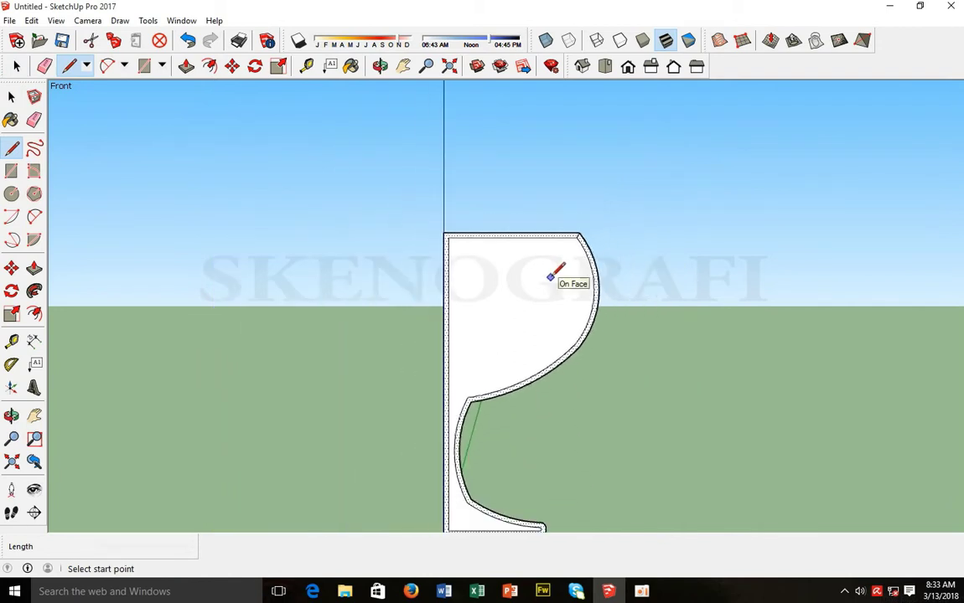
scroll(527, 470, "down", 2)
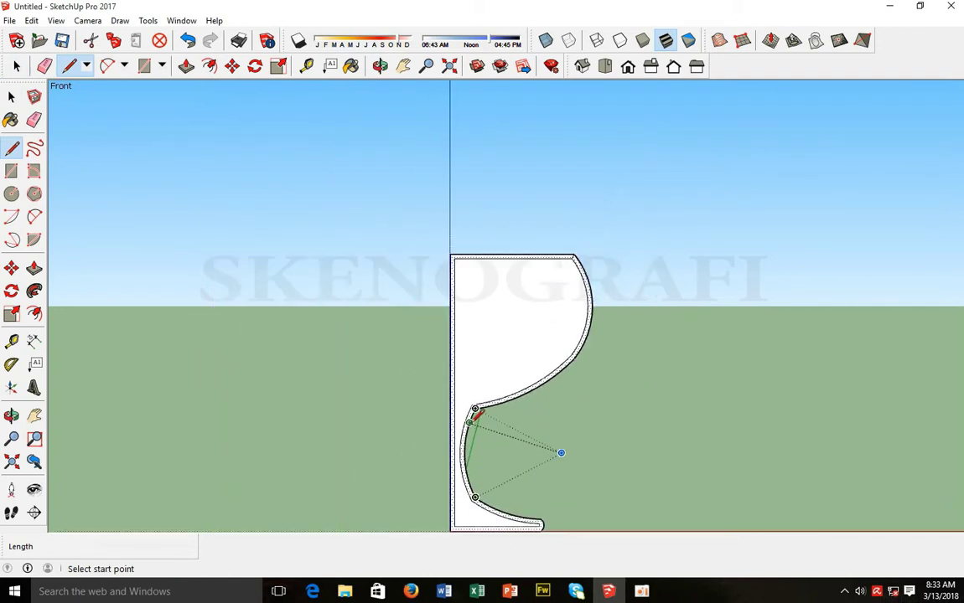
scroll(473, 404, "up", 2)
scroll(473, 404, "up", 3)
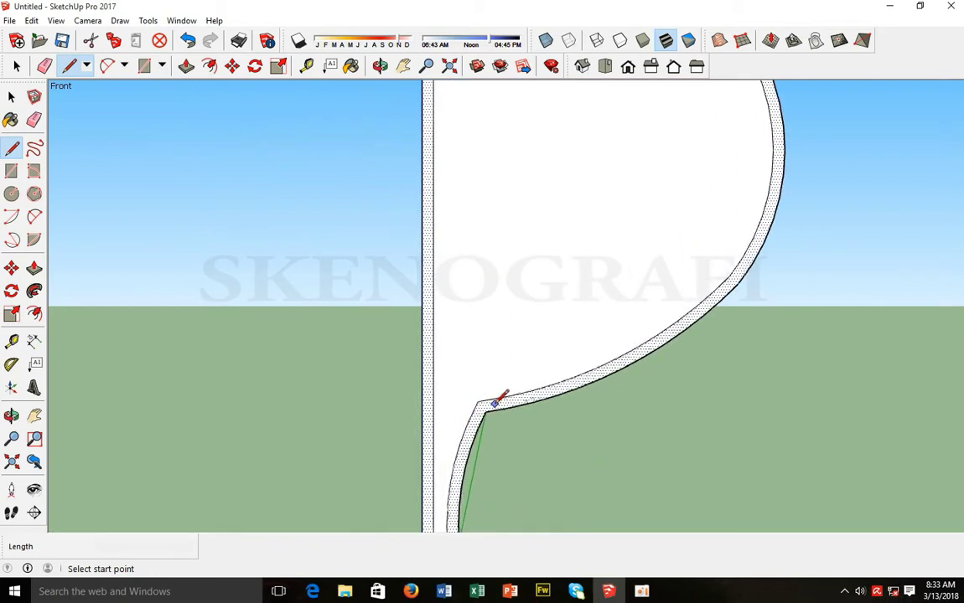
left_click(478, 401)
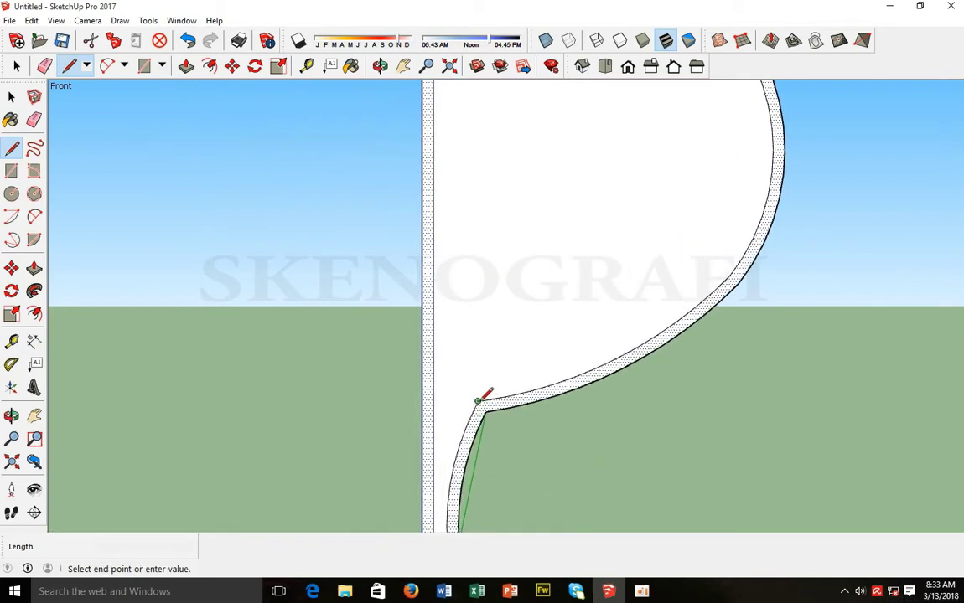
left_click(432, 402)
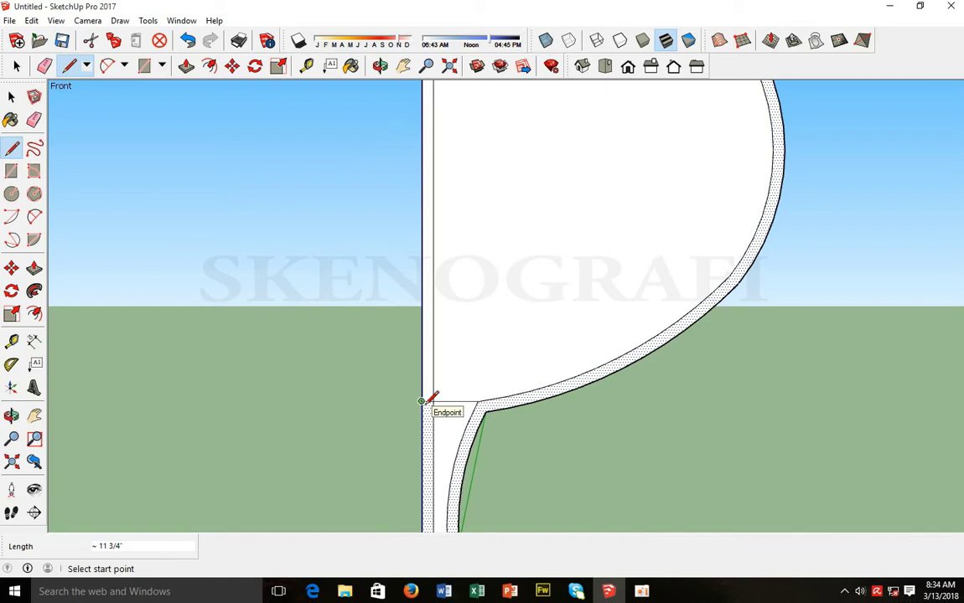
- Erase the bowl's two horizontal top edges and the vertical edges along the blue axis, leaving only the thin curved wall above the stem
scroll(428, 401, "down", 3)
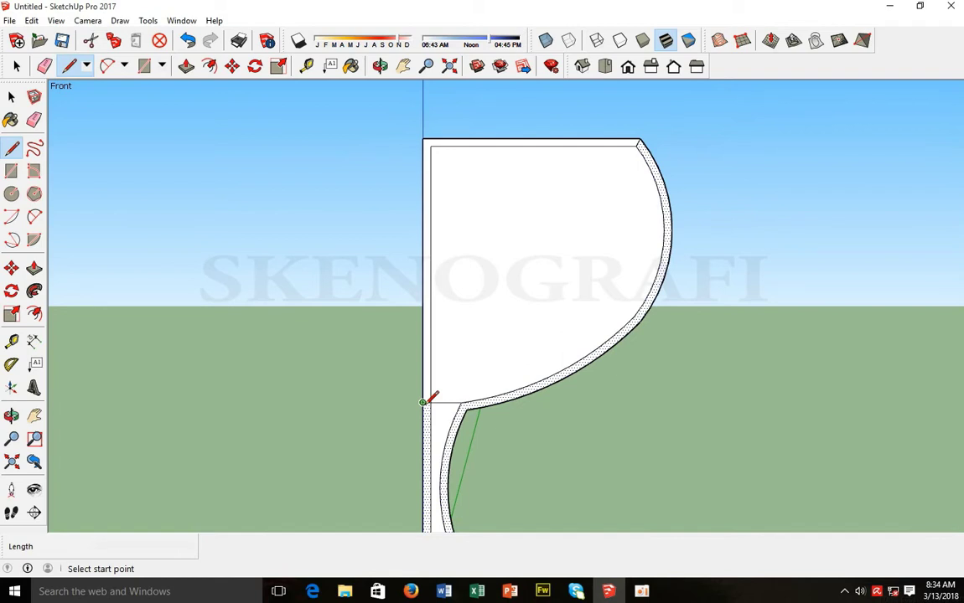
left_click(35, 120)
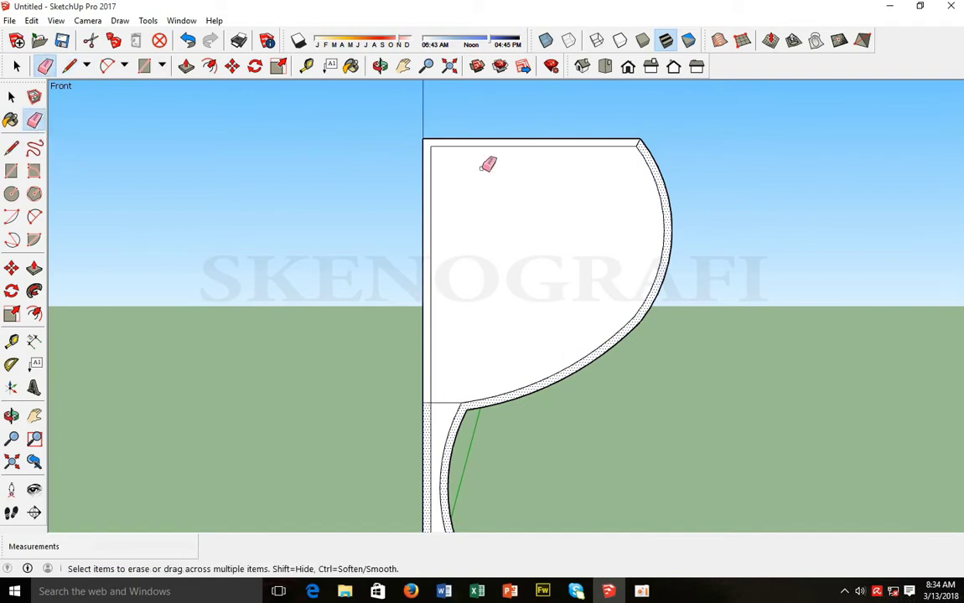
left_click(579, 144)
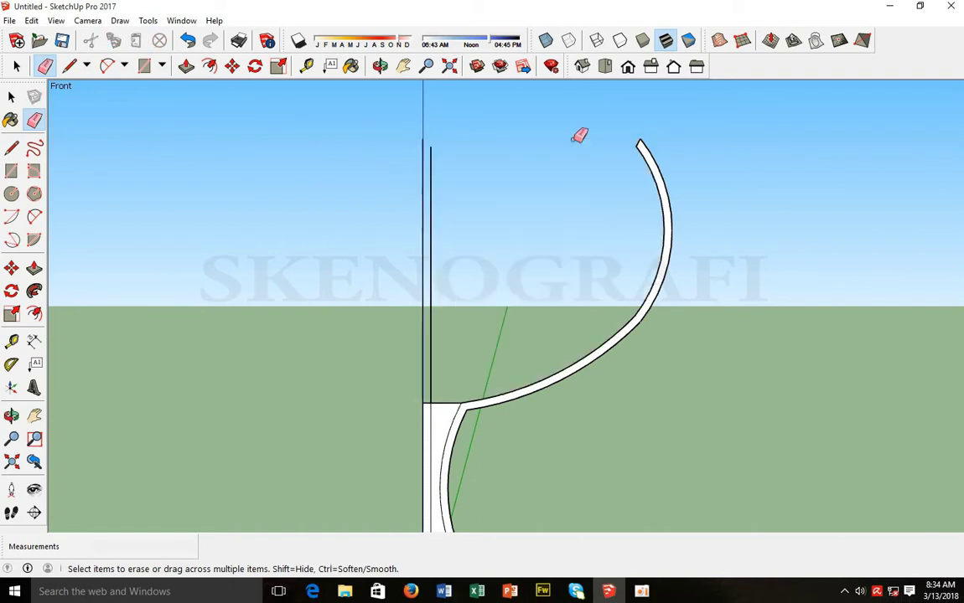
left_click(432, 183)
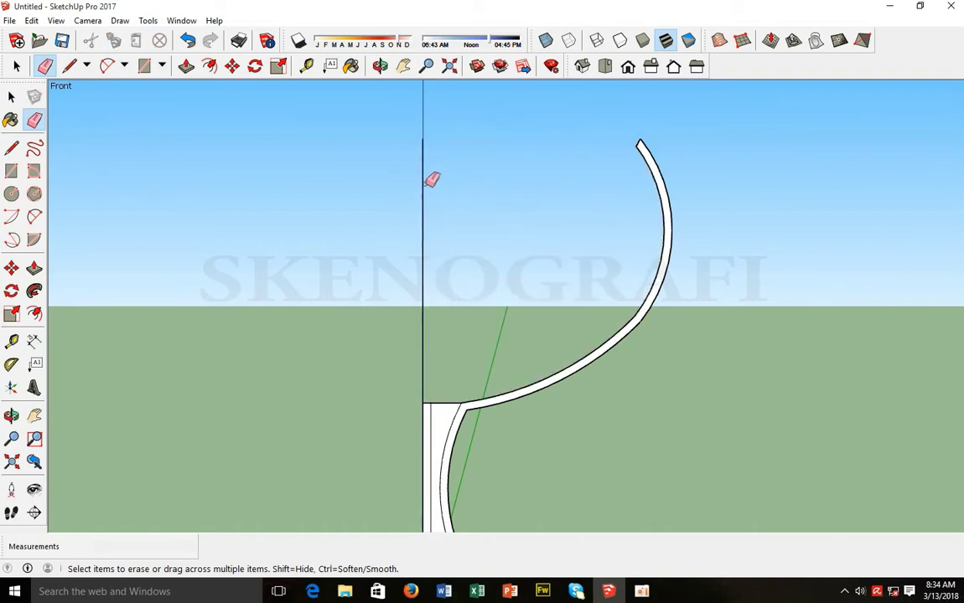
- Erase the leftover offset edges inside the stem and foot so that they form one solid face
scroll(474, 512, "down", 3)
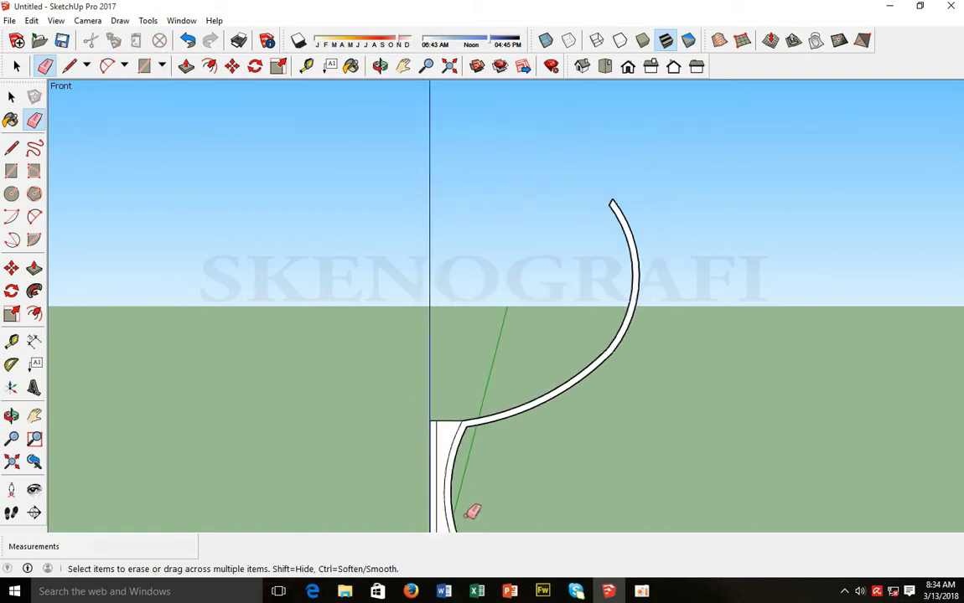
left_click(403, 65)
left_click_drag(499, 424, 494, 296)
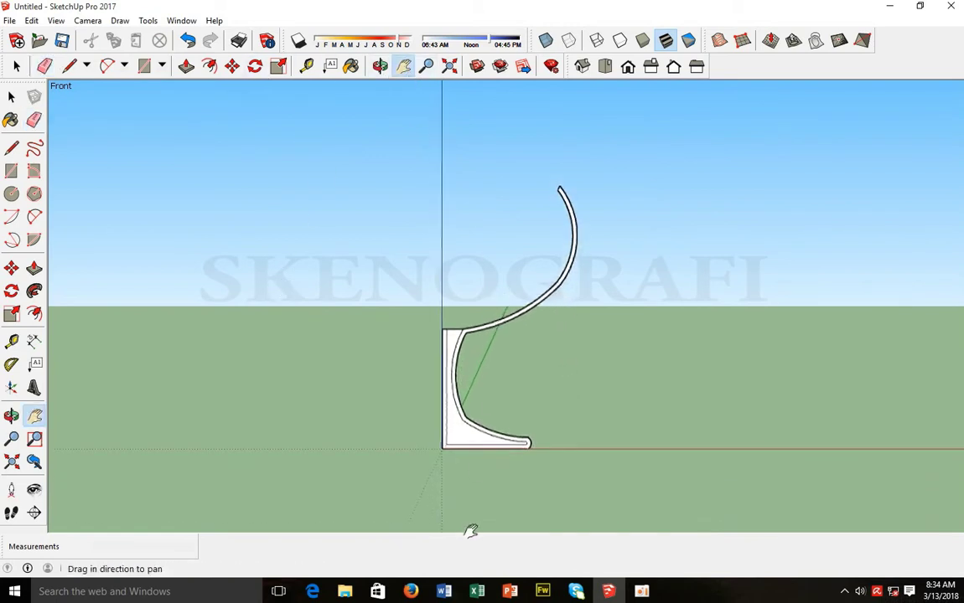
scroll(452, 444, "up", 4)
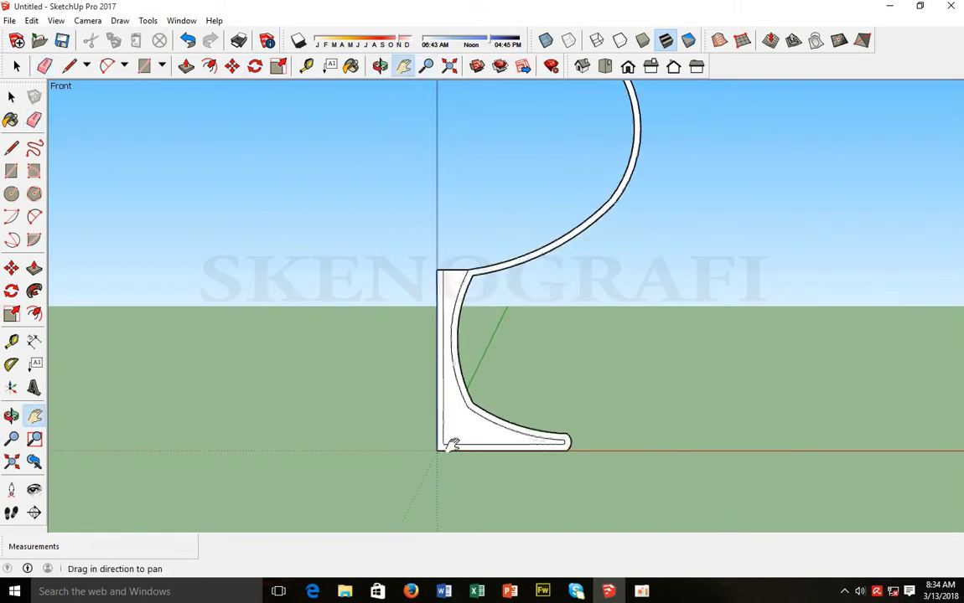
scroll(452, 444, "up", 1)
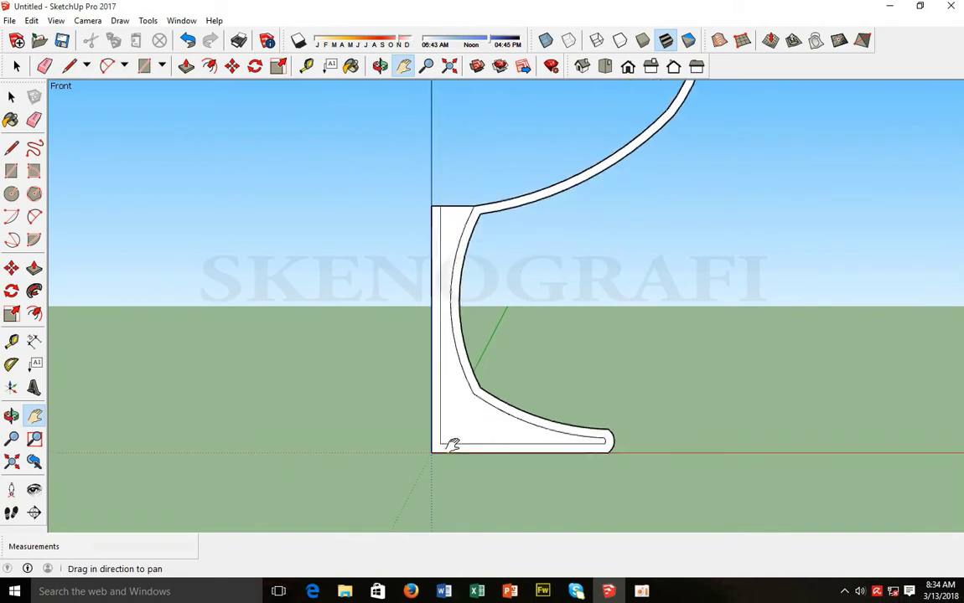
scroll(453, 445, "up", 1)
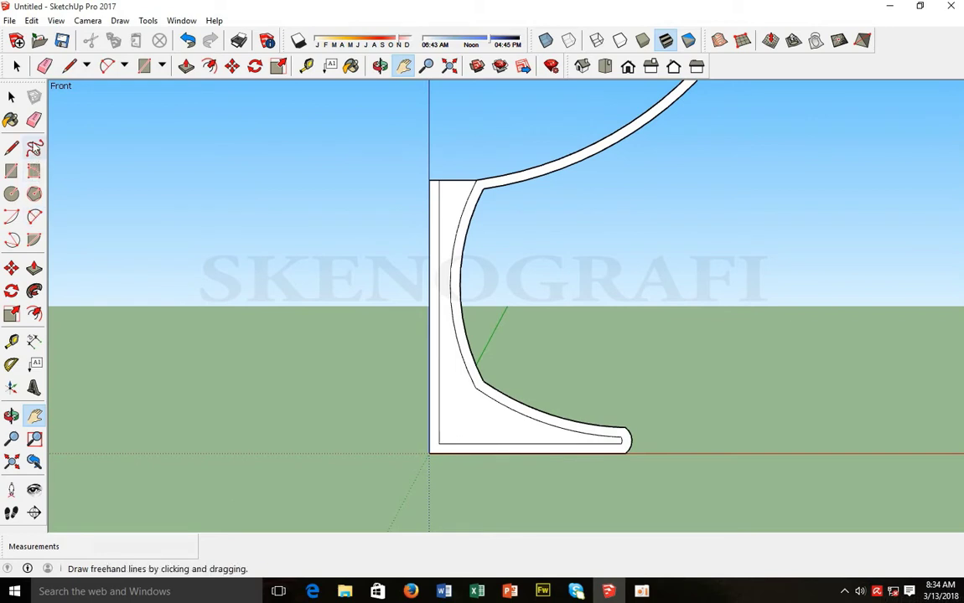
left_click(34, 120)
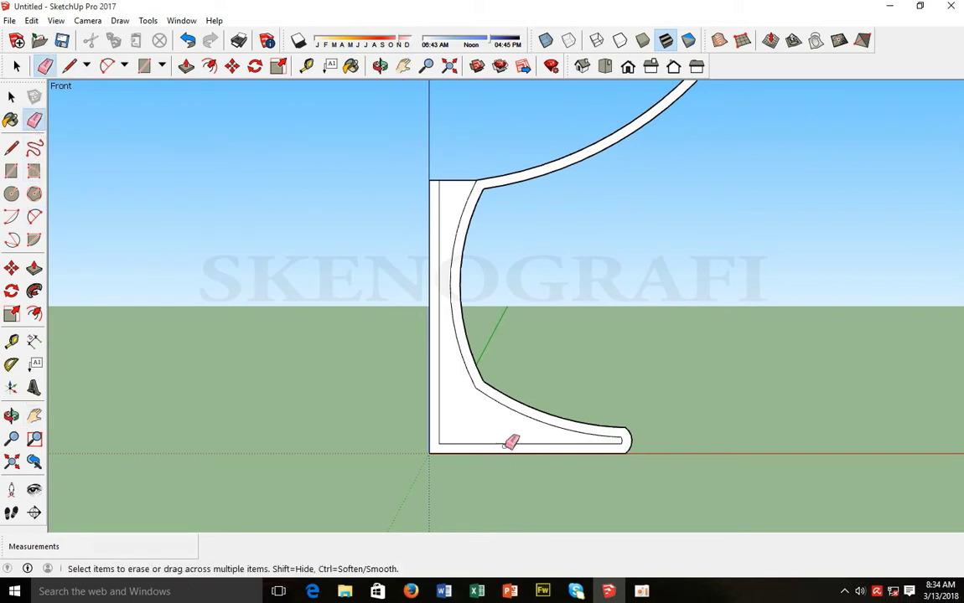
left_click(439, 398)
left_click(473, 379)
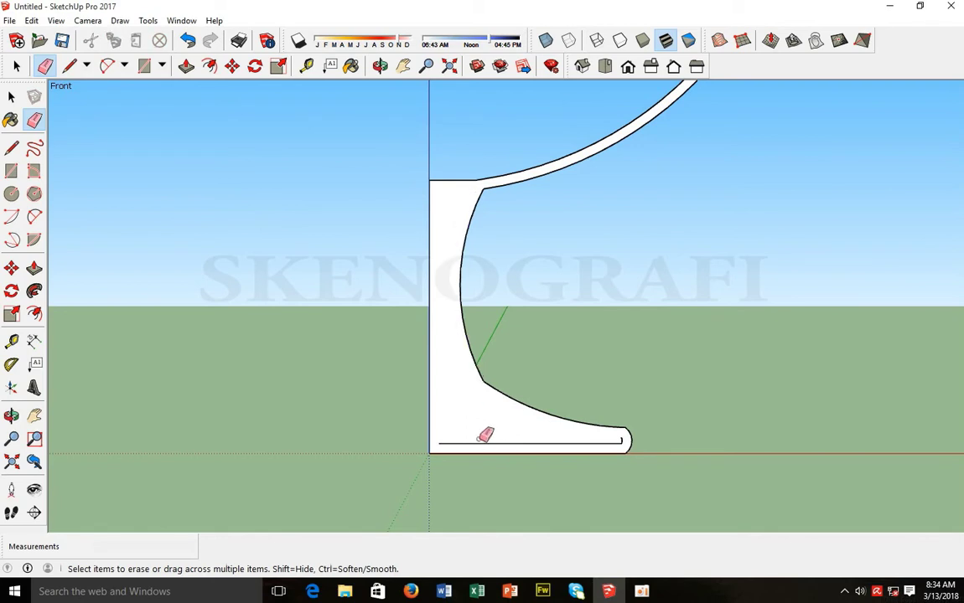
left_click(484, 442)
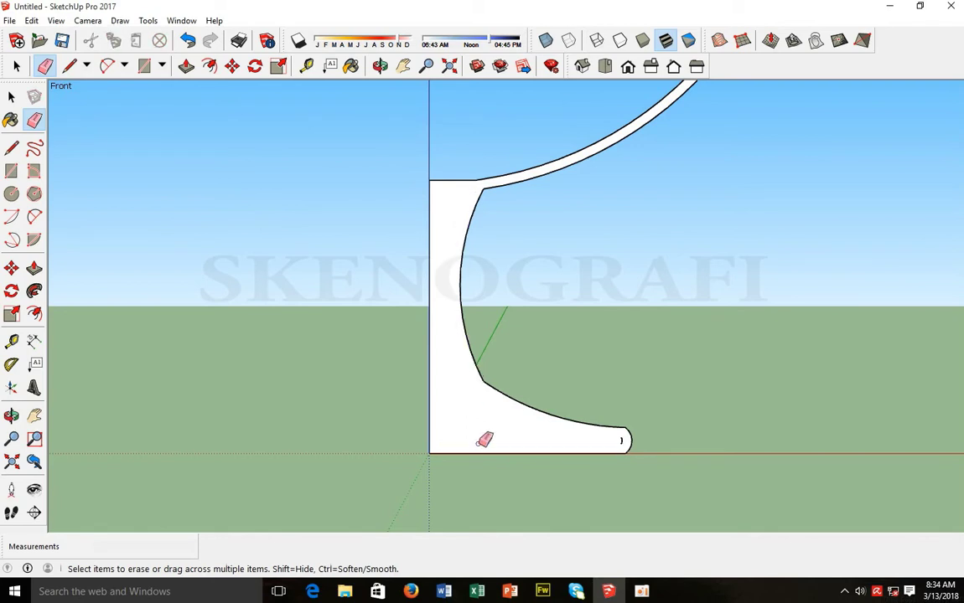
left_click(625, 440)
- Round the rim with a two-point arc across the wall's upper end, bulging outward about 9/16", and erase the straight edge behind it
scroll(180, 345, "down", 4)
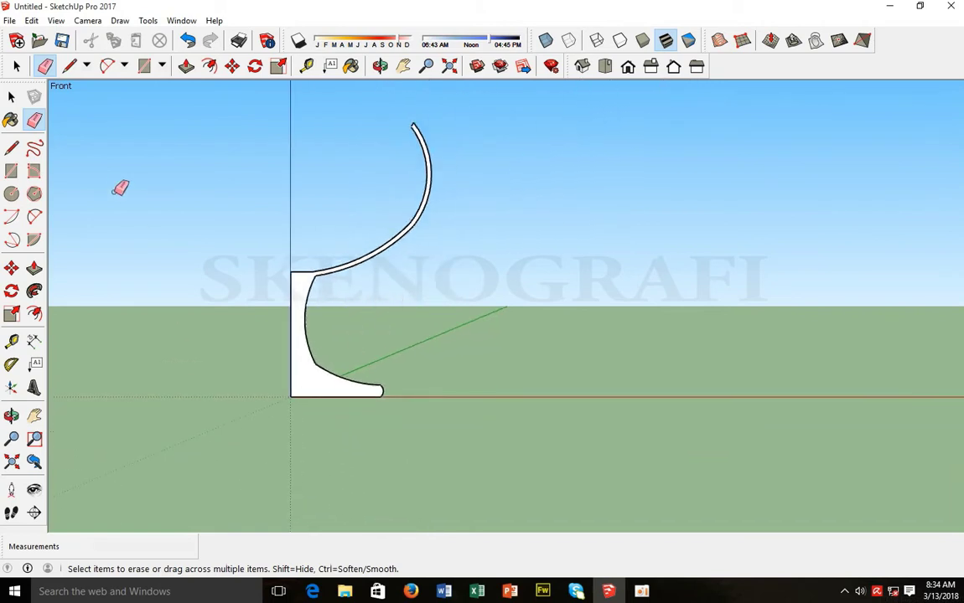
left_click(11, 98)
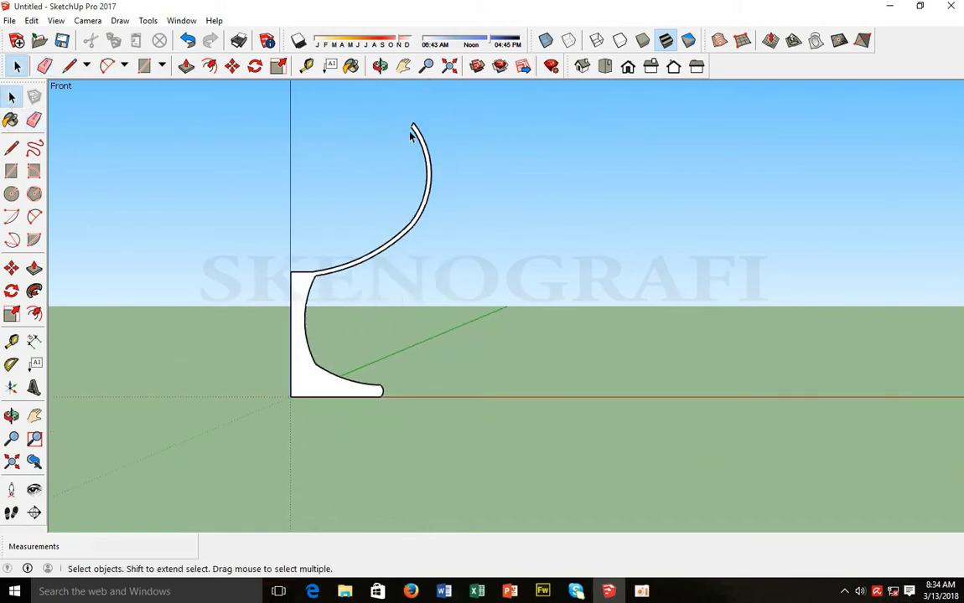
scroll(411, 134, "up", 6)
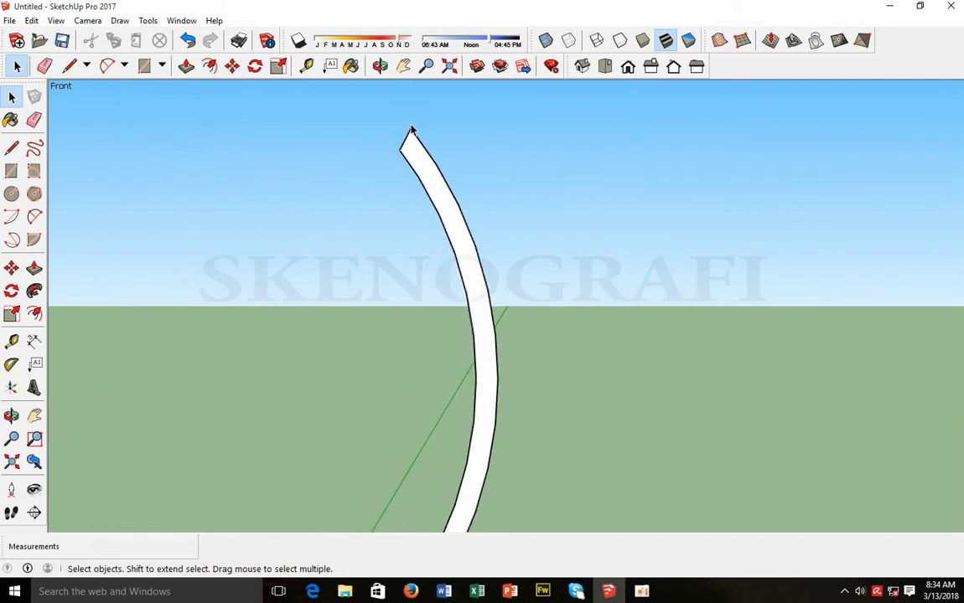
left_click(35, 217)
scroll(388, 138, "up", 2)
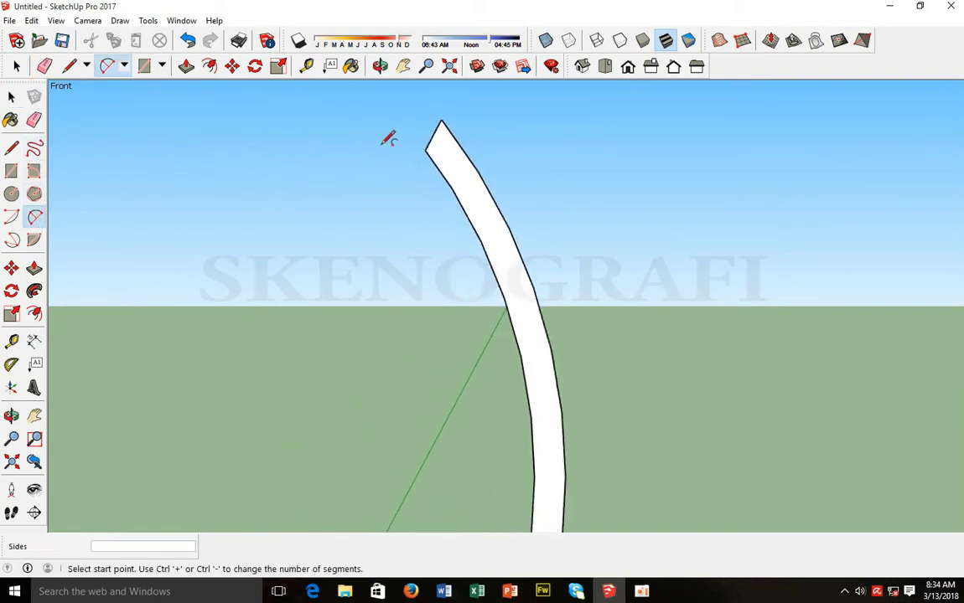
left_click(440, 120)
left_click(424, 150)
scroll(438, 126, "up", 4)
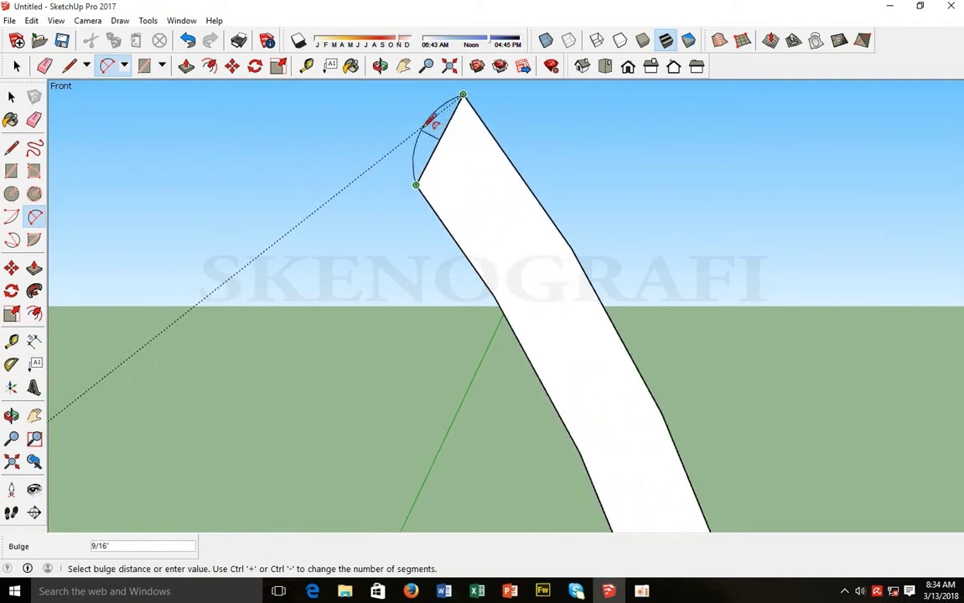
left_click(431, 119)
left_click(36, 120)
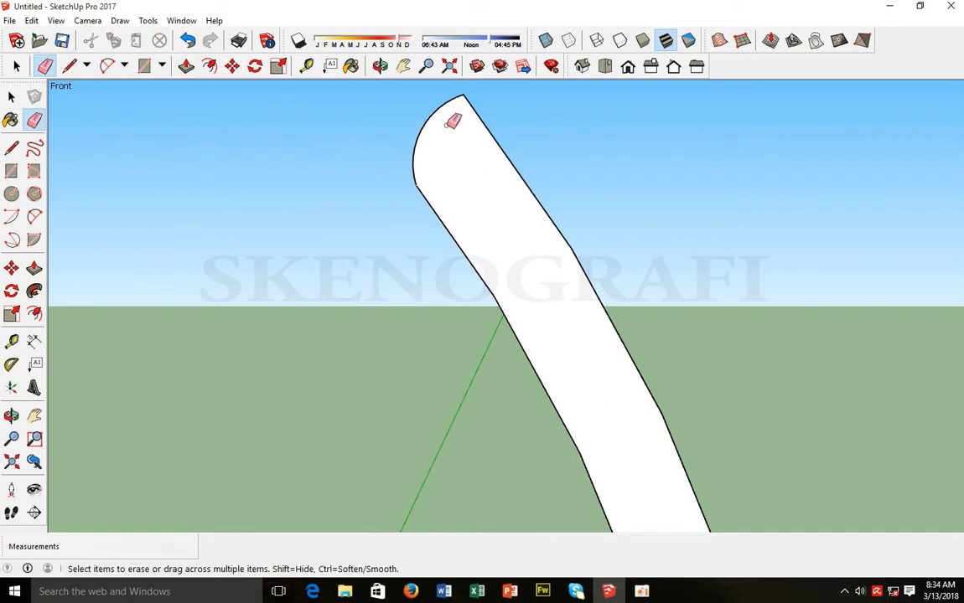
- From the top view, draw a 24-sided circle centred on the origin with a radius of about 4' 9 1/8", enclosing the goblet's foot
scroll(264, 203, "down", 5)
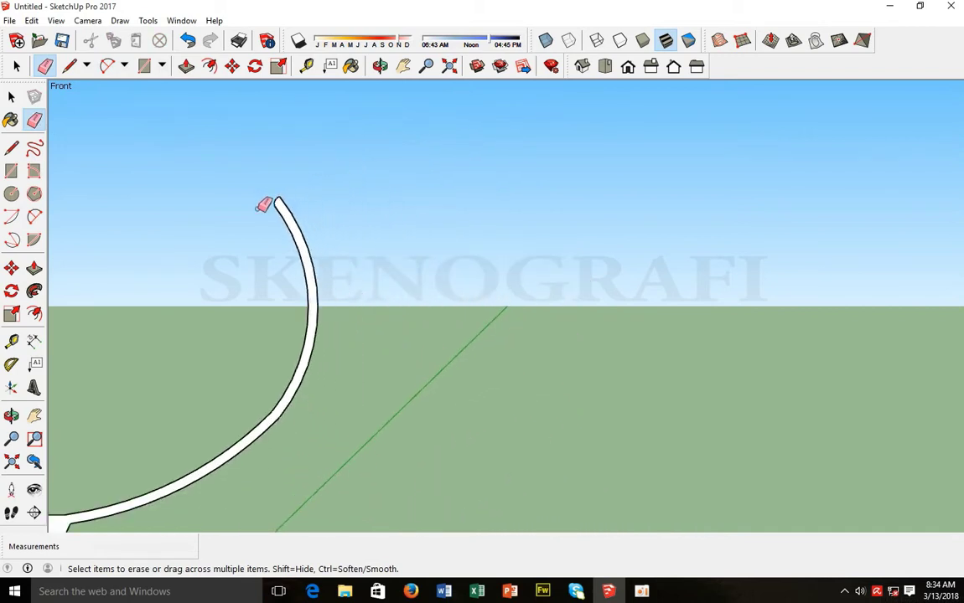
scroll(264, 206, "down", 2)
left_click(403, 65)
left_click_drag(243, 431, 455, 337)
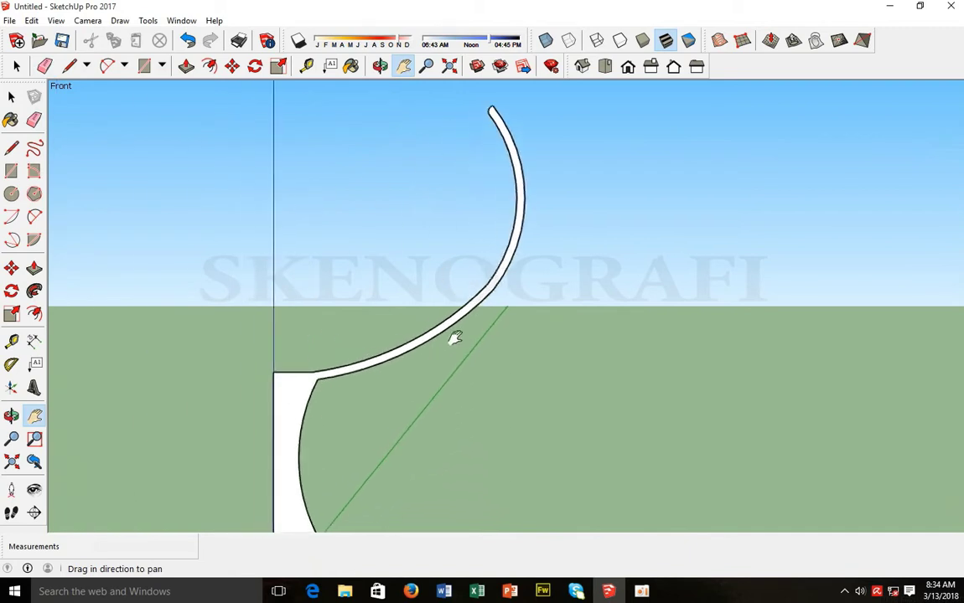
scroll(457, 337, "down", 3)
scroll(403, 388, "up", 2)
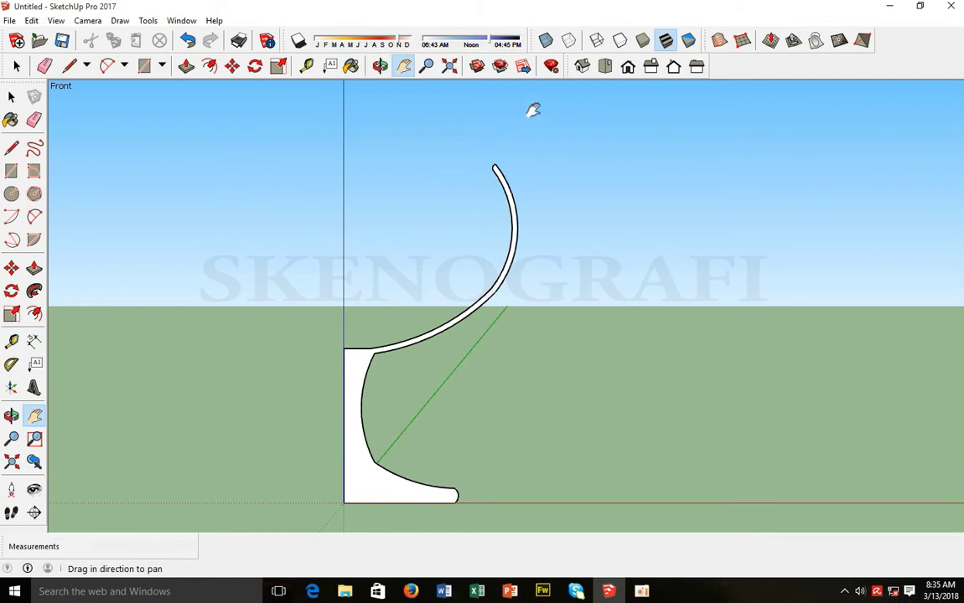
left_click(605, 67)
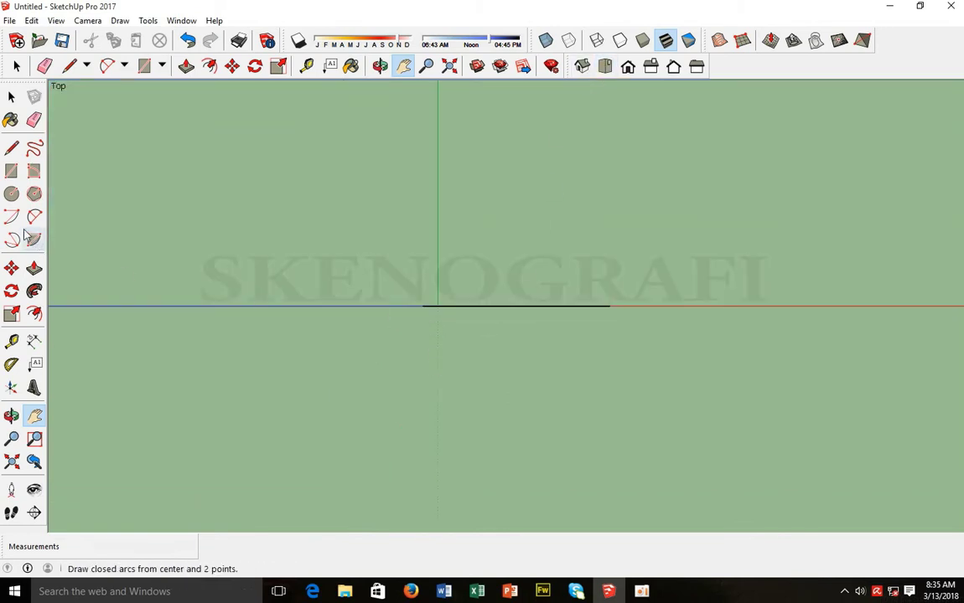
left_click_drag(494, 312, 453, 318)
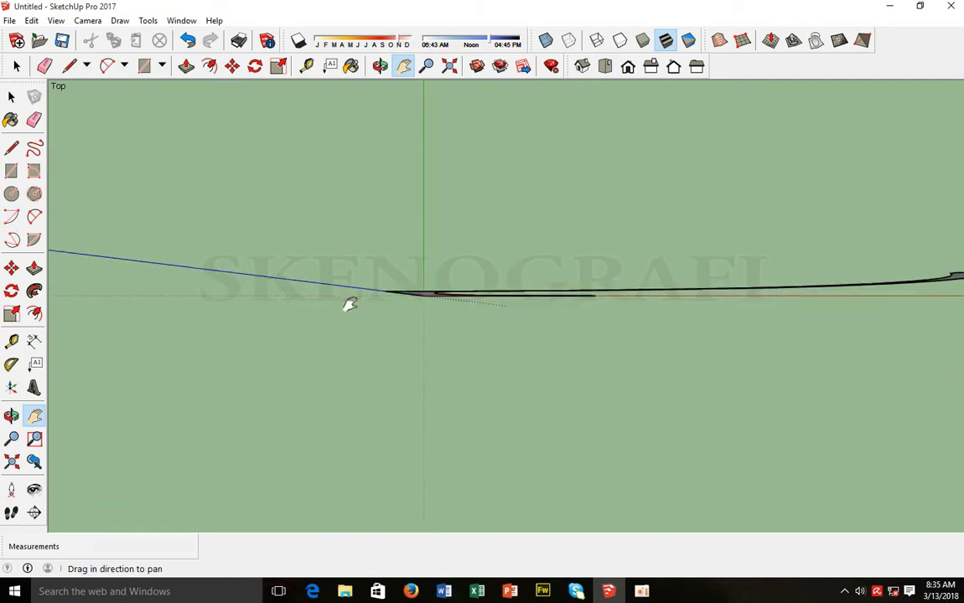
left_click(11, 194)
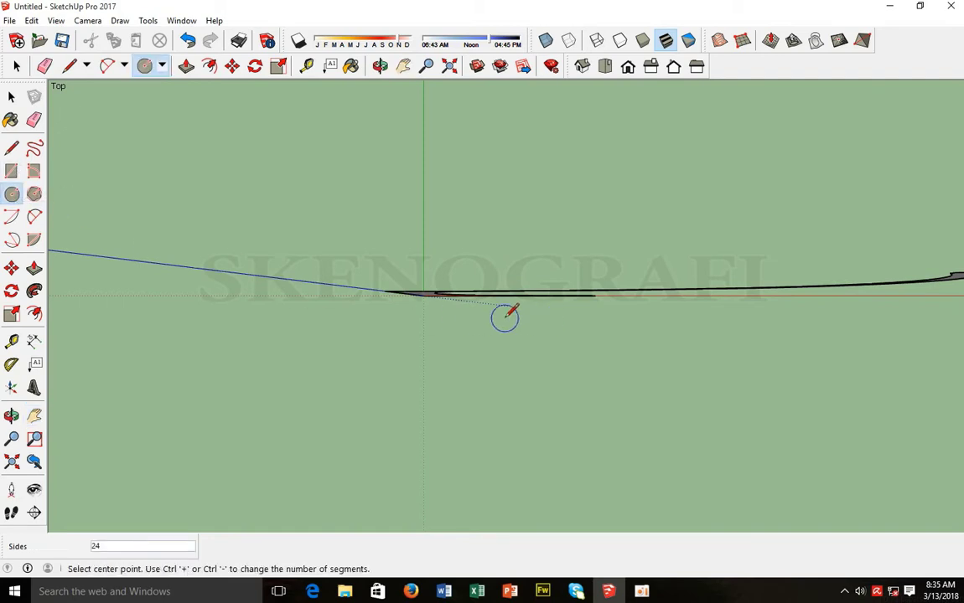
left_click(424, 295)
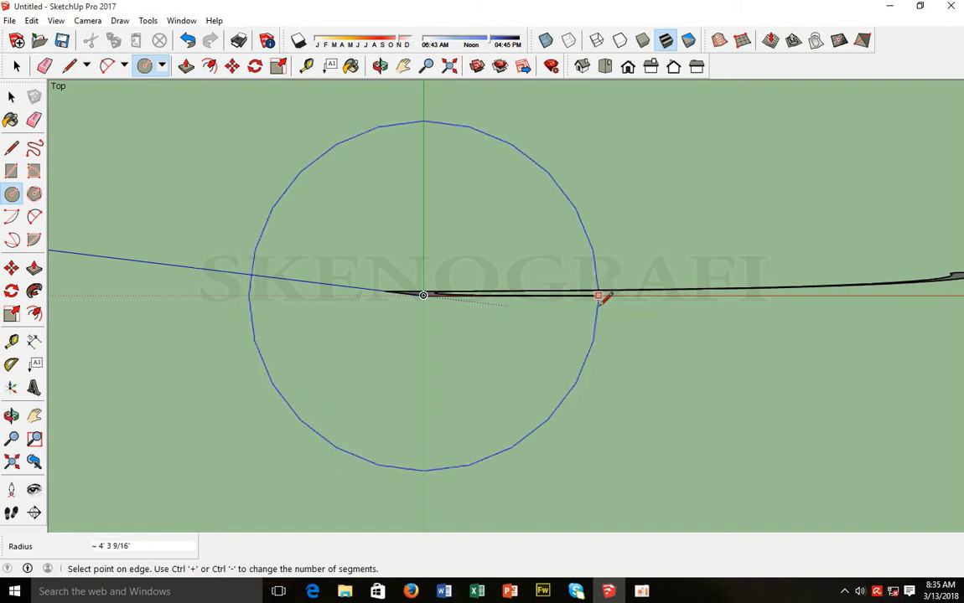
left_click(618, 296)
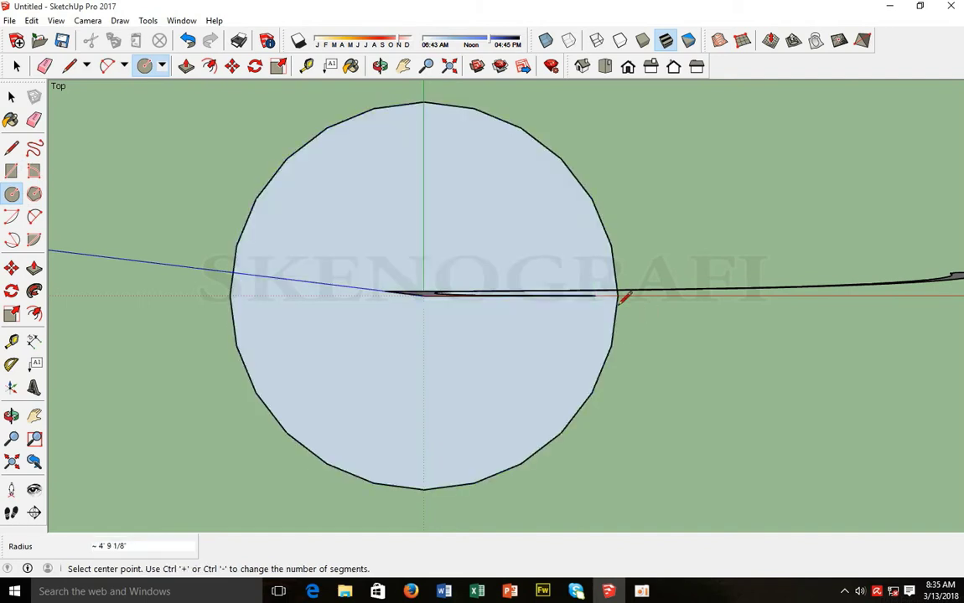
key("space")
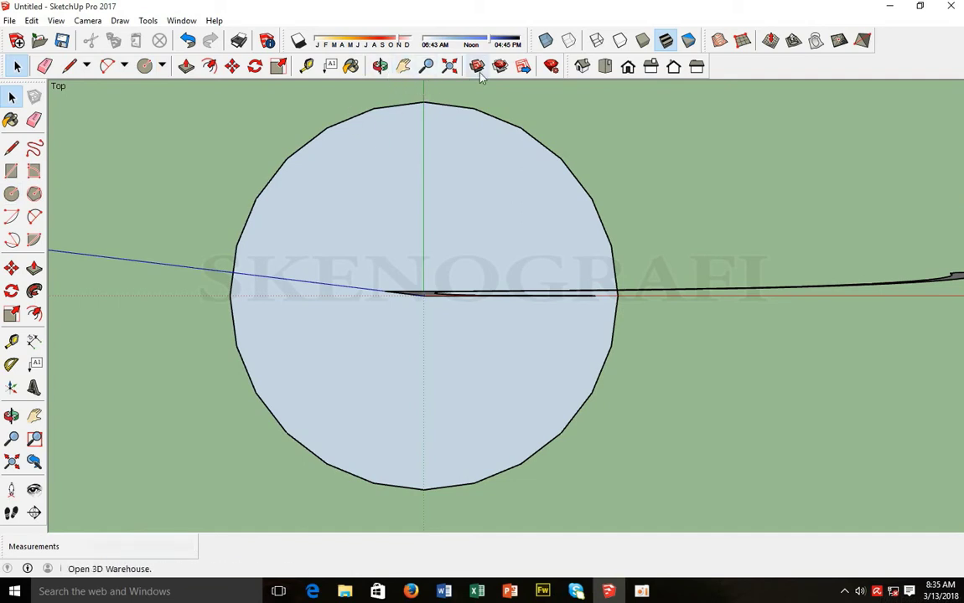
- Revolve the goblet's half-profile face around the circle with Follow Me, using the circle's face as the path
left_click(583, 67)
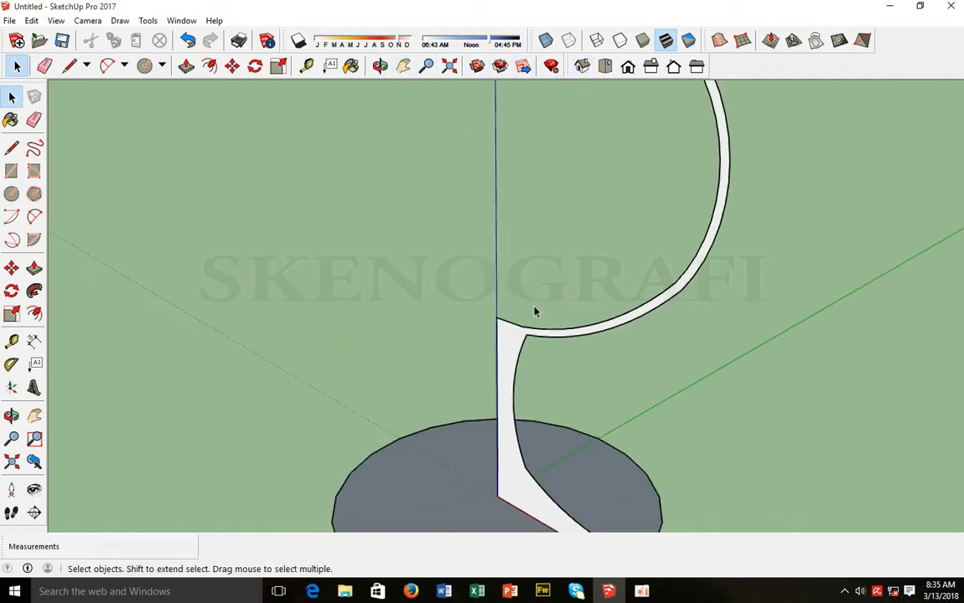
scroll(528, 373, "up", 3)
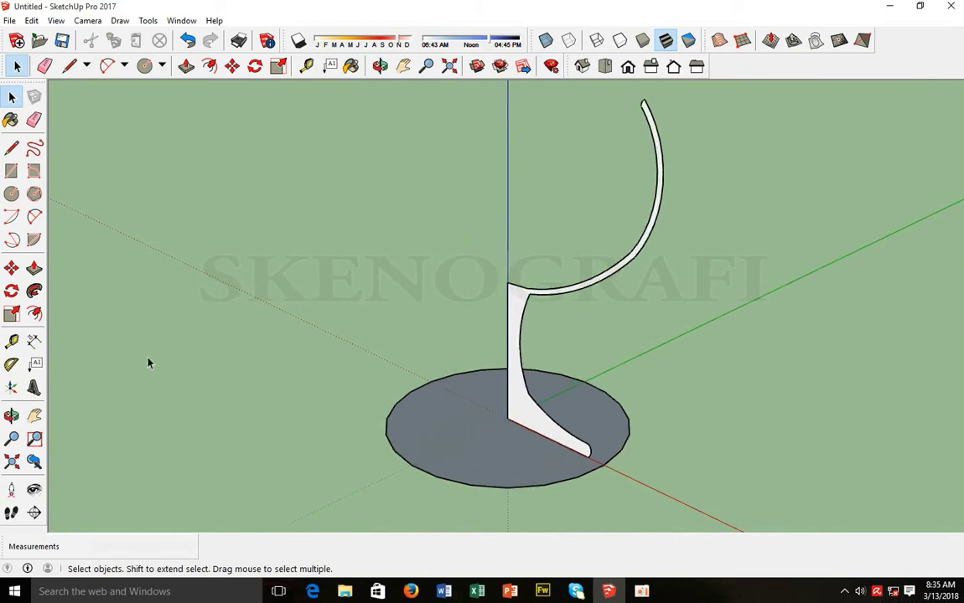
left_click(443, 430)
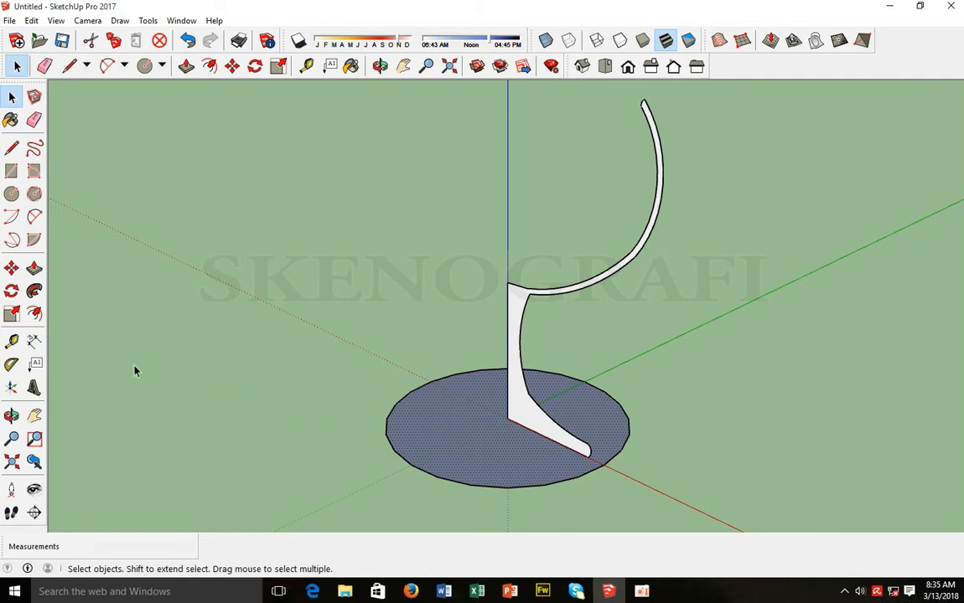
left_click(35, 291)
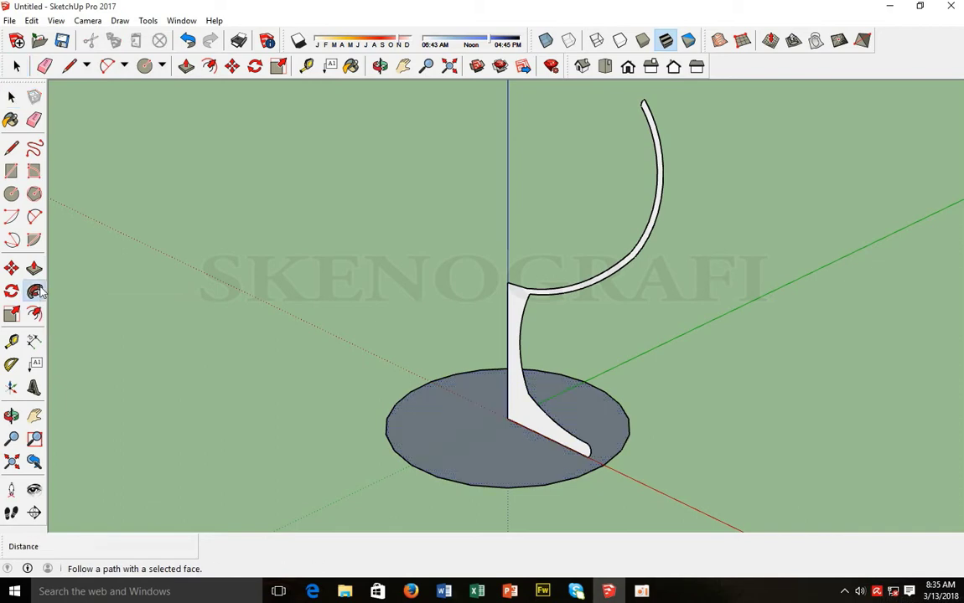
left_click(513, 406)
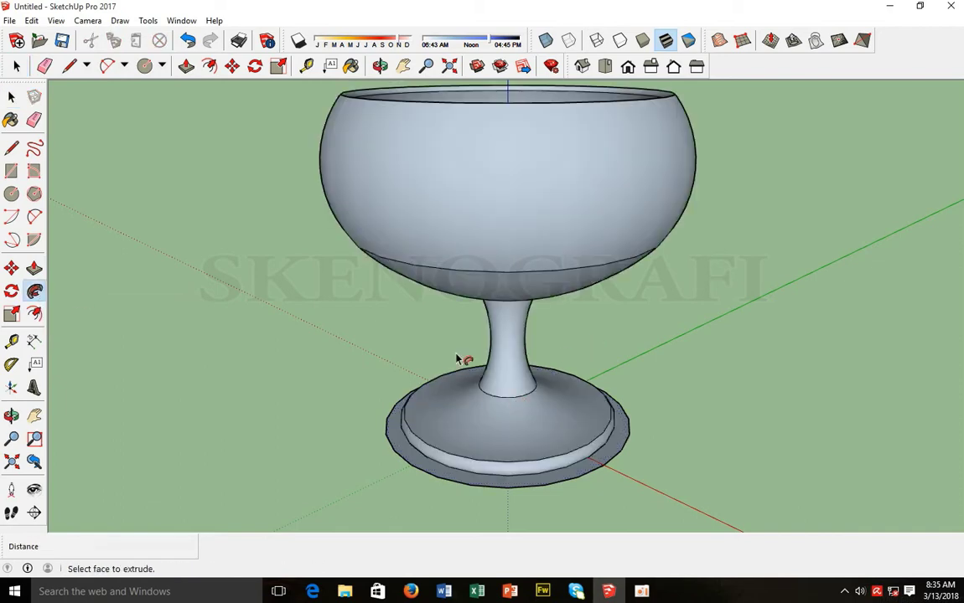
- Delete the outer path circle that protrudes around the goblet's foot
scroll(457, 352, "down", 3)
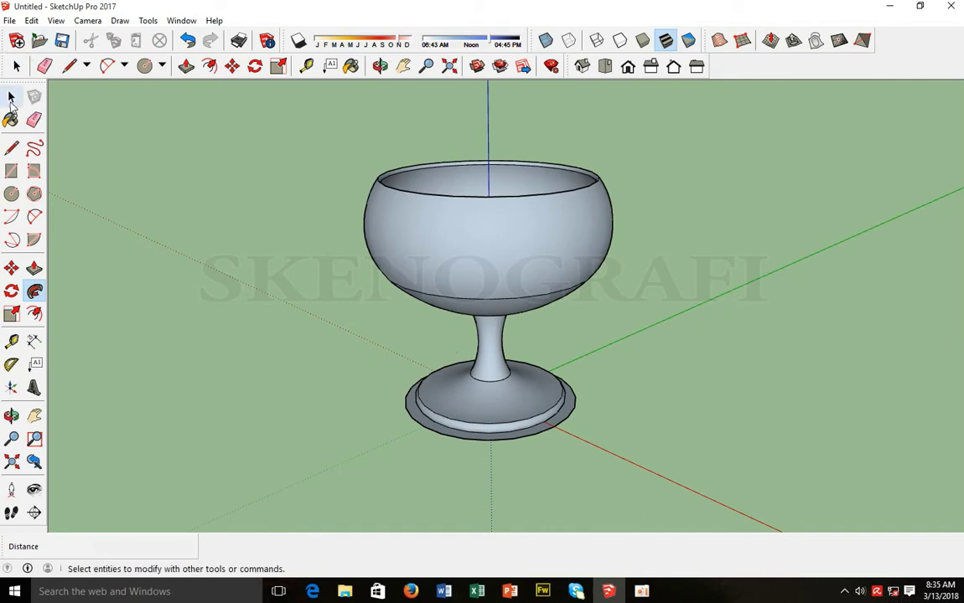
left_click(12, 97)
scroll(545, 443, "up", 3)
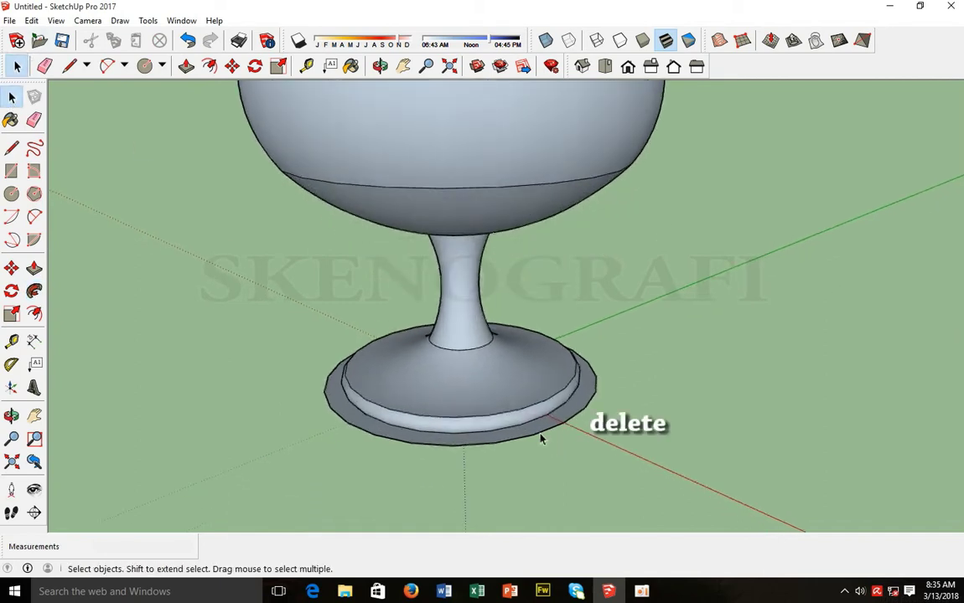
left_click(541, 435)
key("Delete")
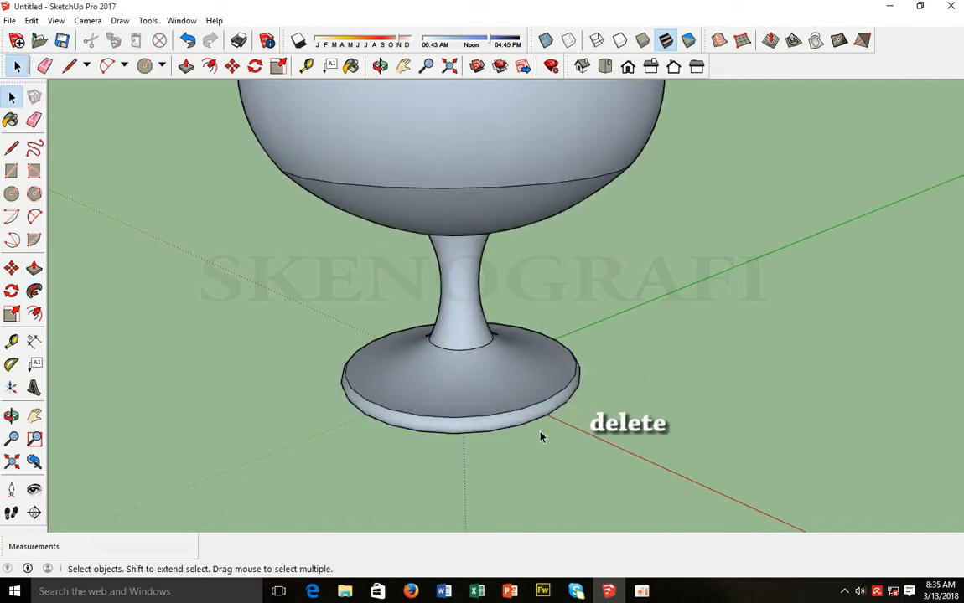
- Copy the whole goblet and paste the duplicate beside the original in the positive red-axis direction
scroll(508, 334, "down", 5)
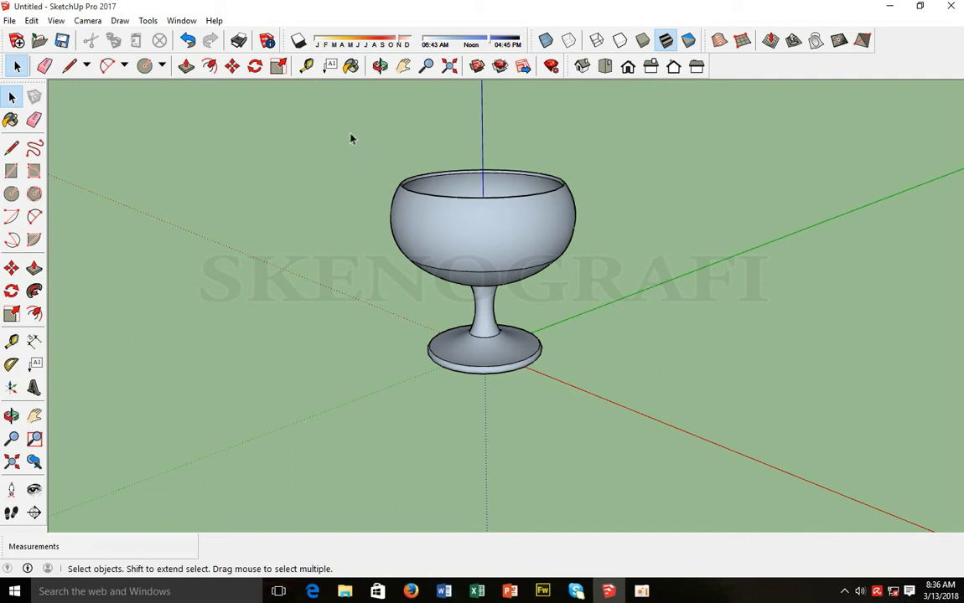
left_click(404, 66)
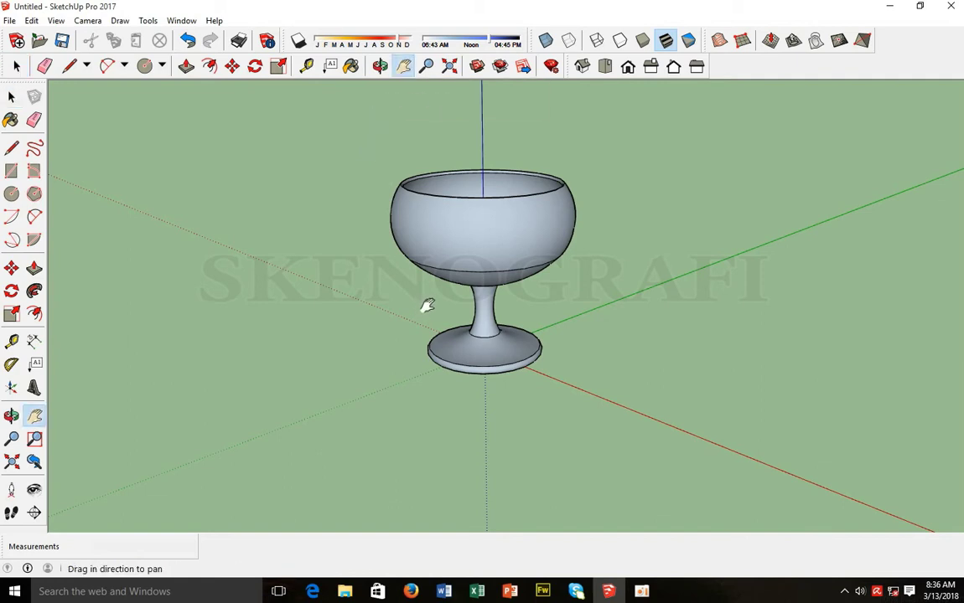
mouse_move(424, 303)
left_mouse_down()
mouse_move(450, 289)
mouse_move(426, 322)
left_mouse_up()
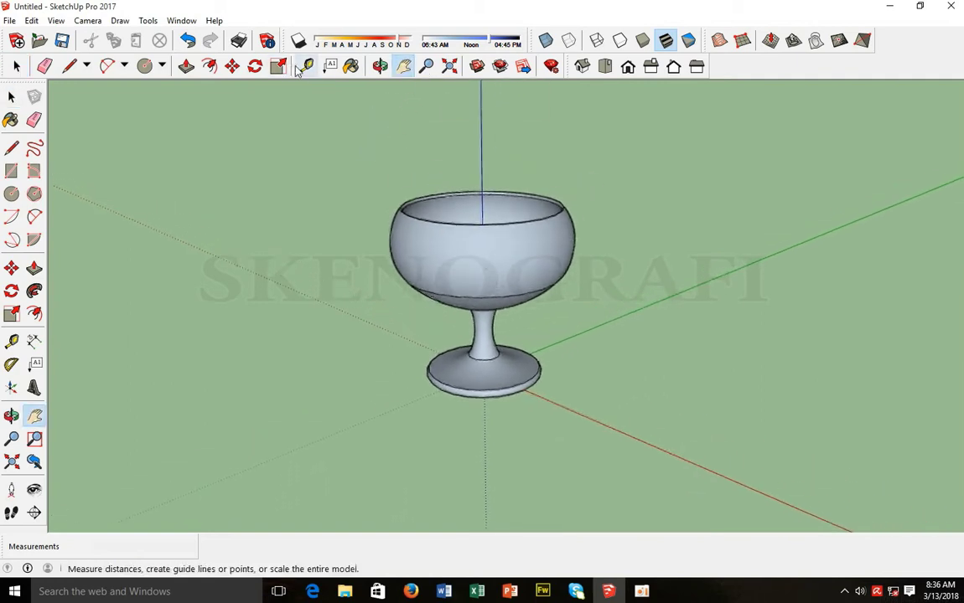
left_click(380, 67)
left_click_drag(394, 254, 564, 194)
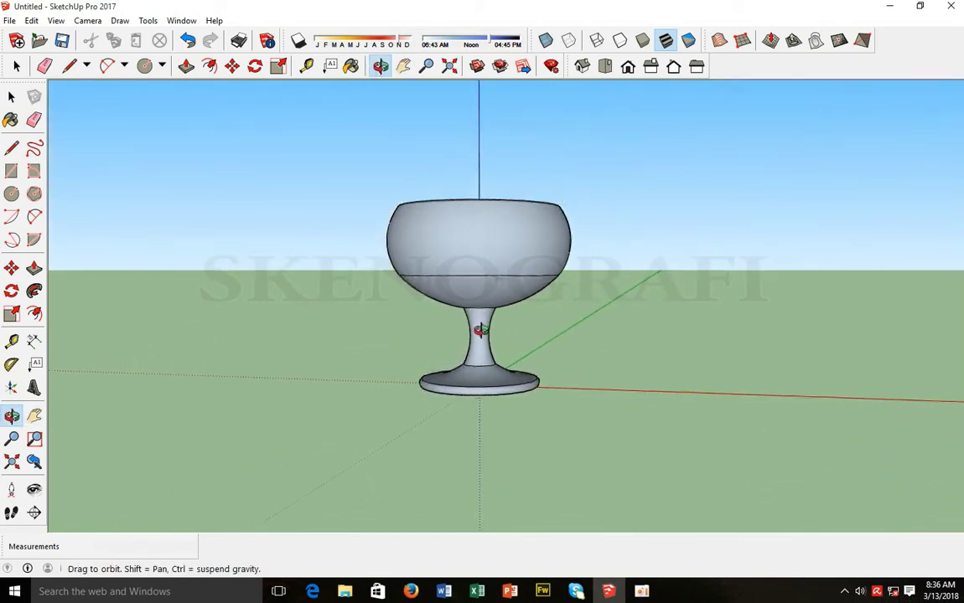
mouse_move(492, 319)
left_mouse_down()
mouse_move(512, 301)
mouse_move(509, 390)
mouse_move(490, 295)
mouse_move(499, 299)
left_mouse_up()
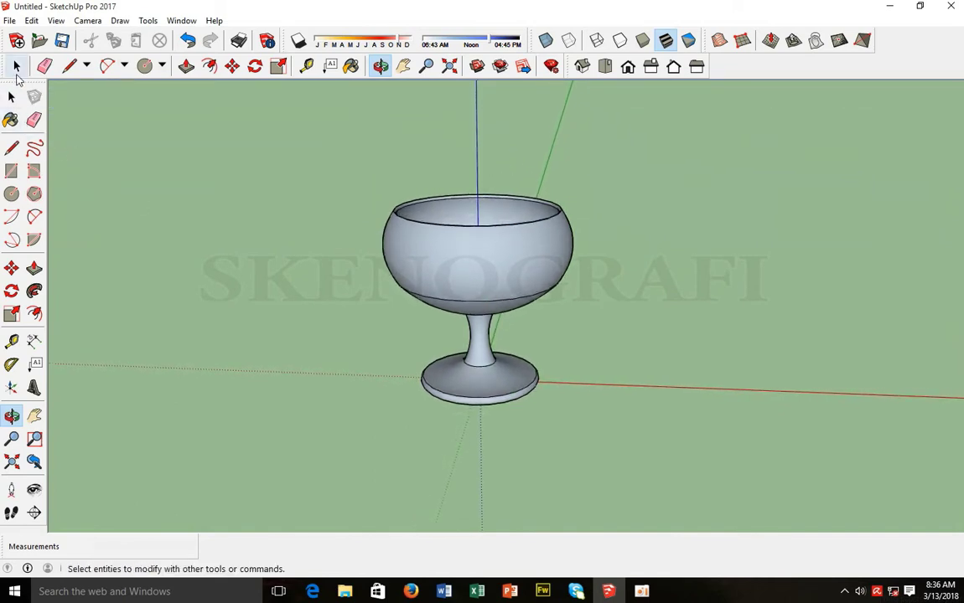
left_click(16, 66)
left_click_drag(285, 137, 636, 478)
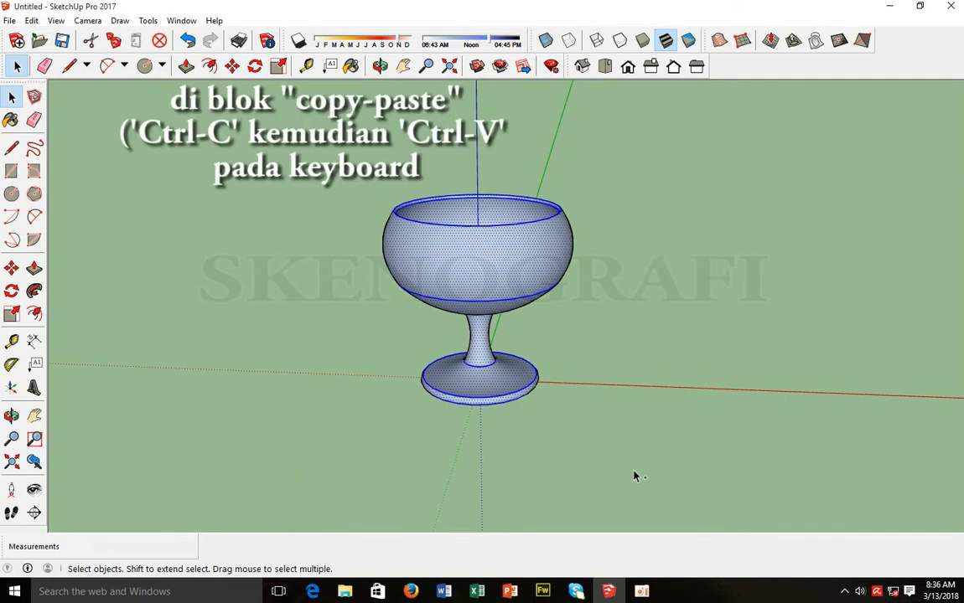
key("ctrl+c")
key("ctrl+v")
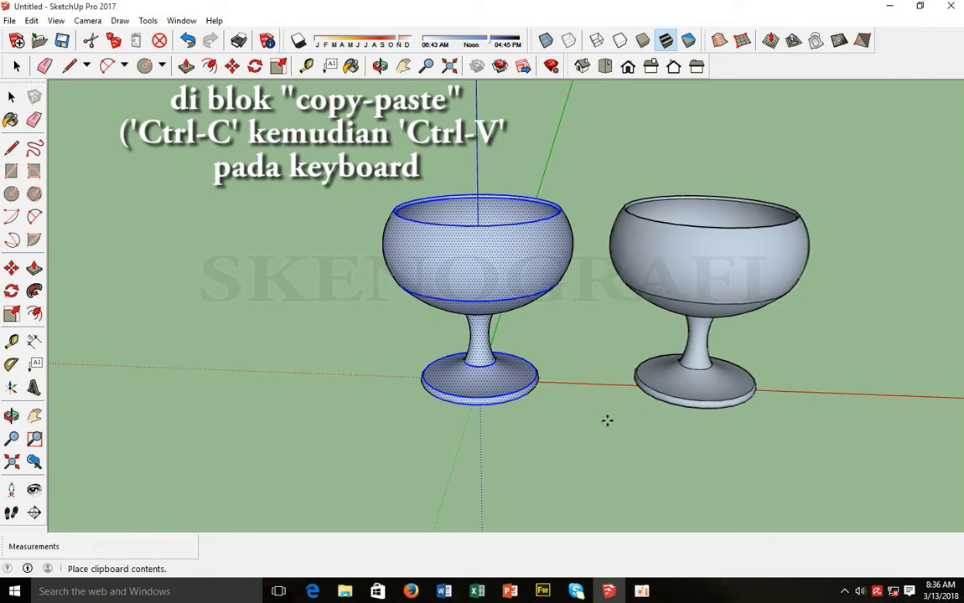
left_click(607, 420)
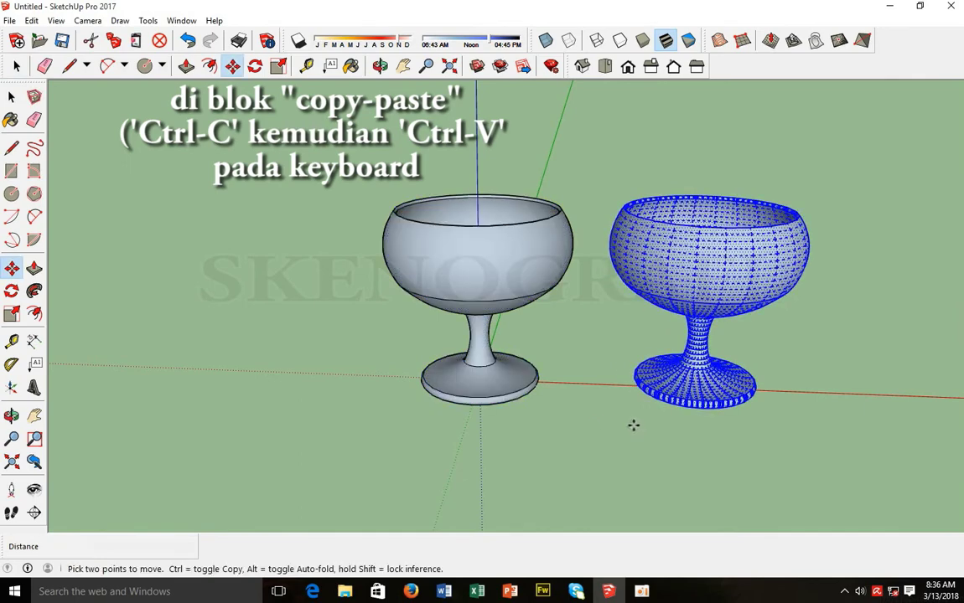
- Paste another goblet beyond the first copy to form a row of three along the red axis, and clear the selection
left_click(403, 66)
left_click_drag(452, 243, 297, 250)
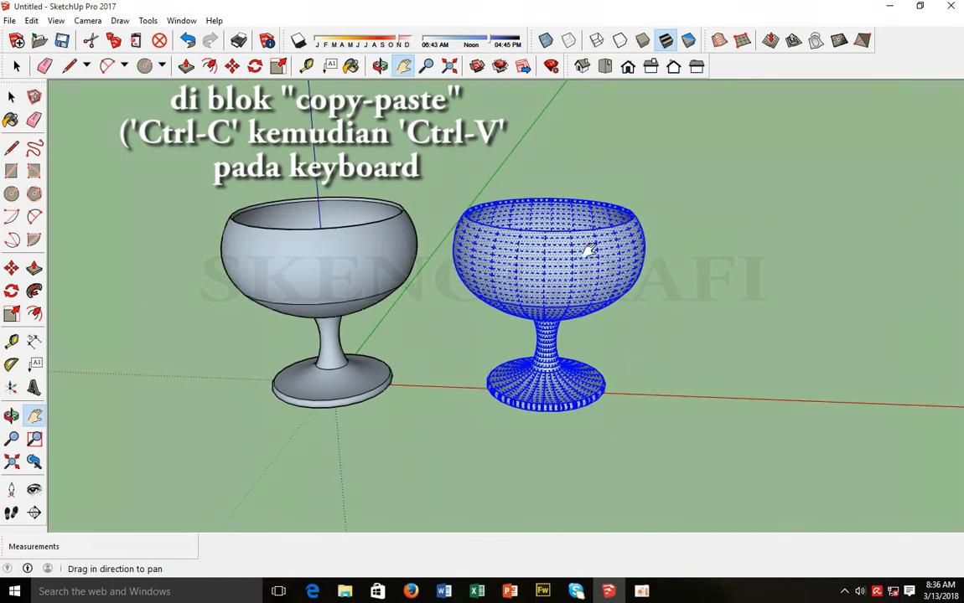
key("ctrl+v")
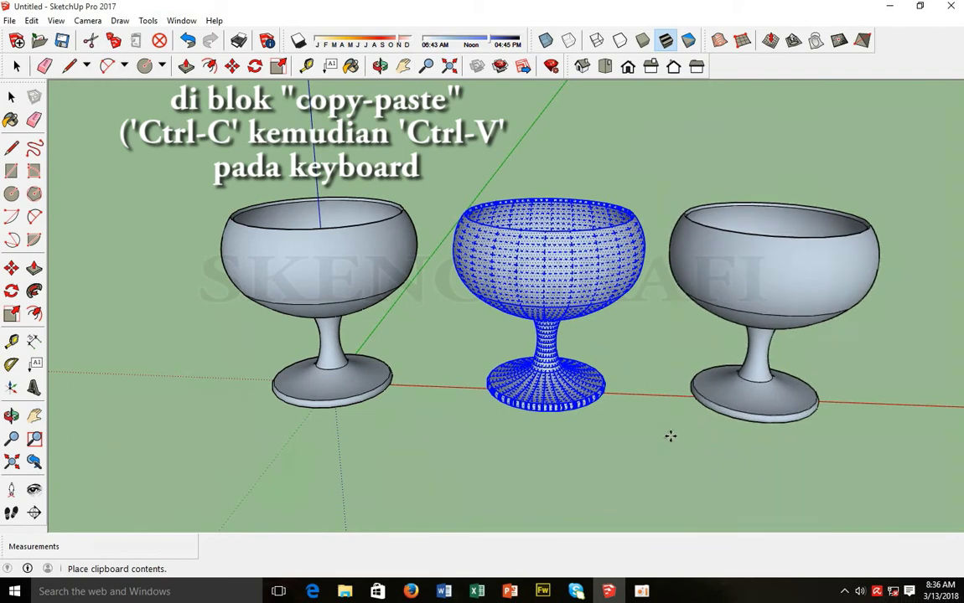
left_click(672, 436)
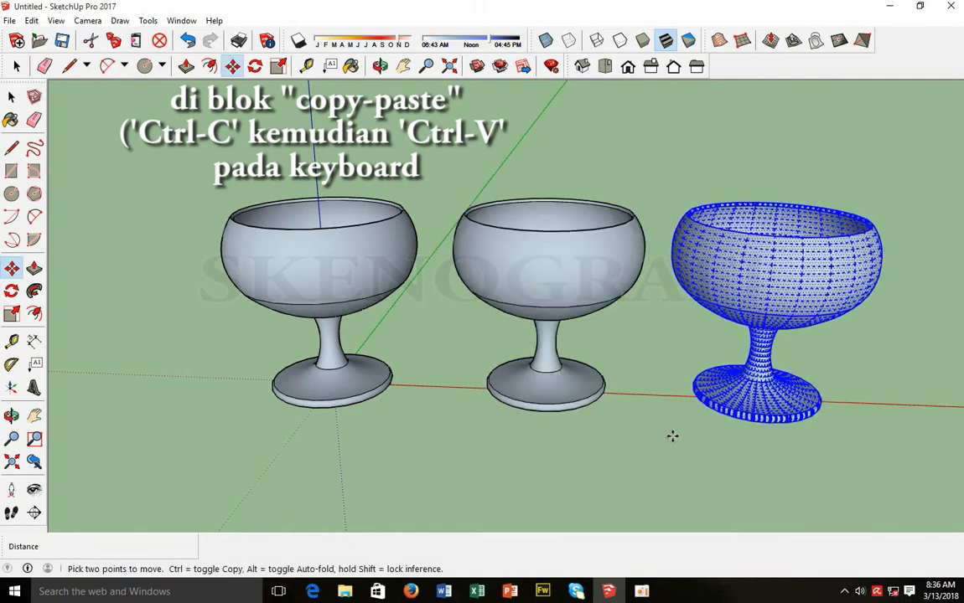
key("space")
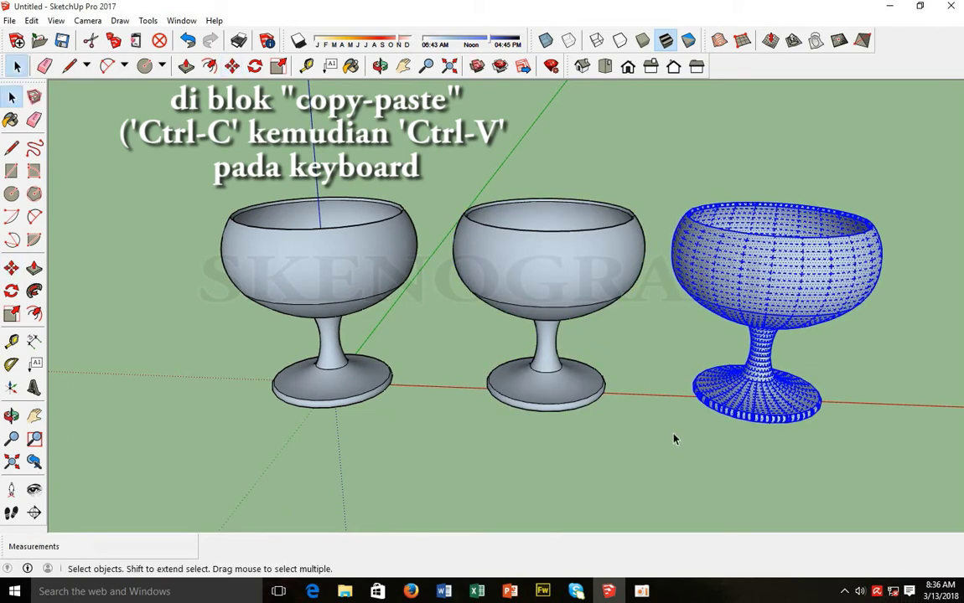
left_click(196, 267)
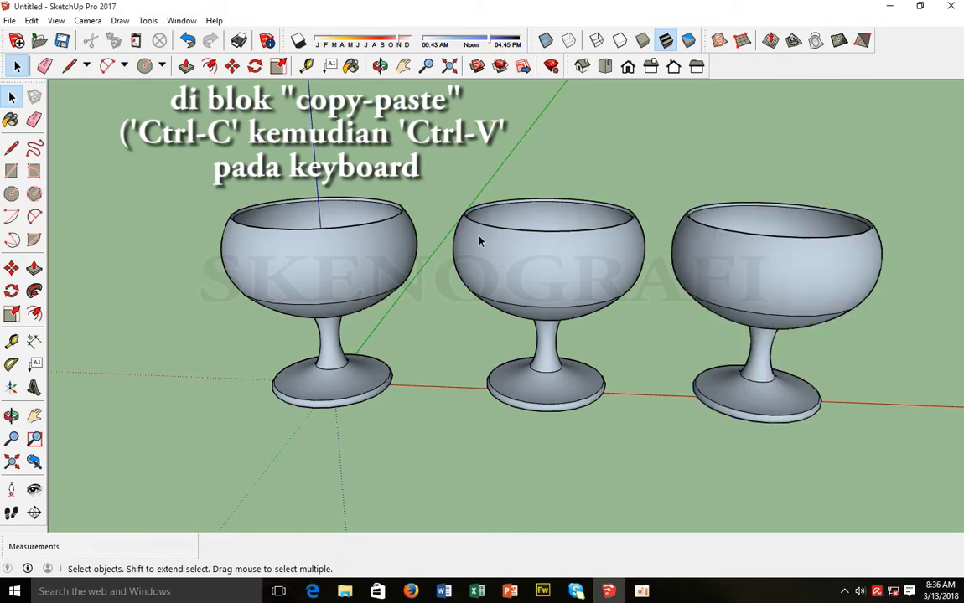
- Scale the entire middle goblet upward along the blue axis so that it stands clearly taller than its two neighbours
left_click_drag(432, 160, 663, 447)
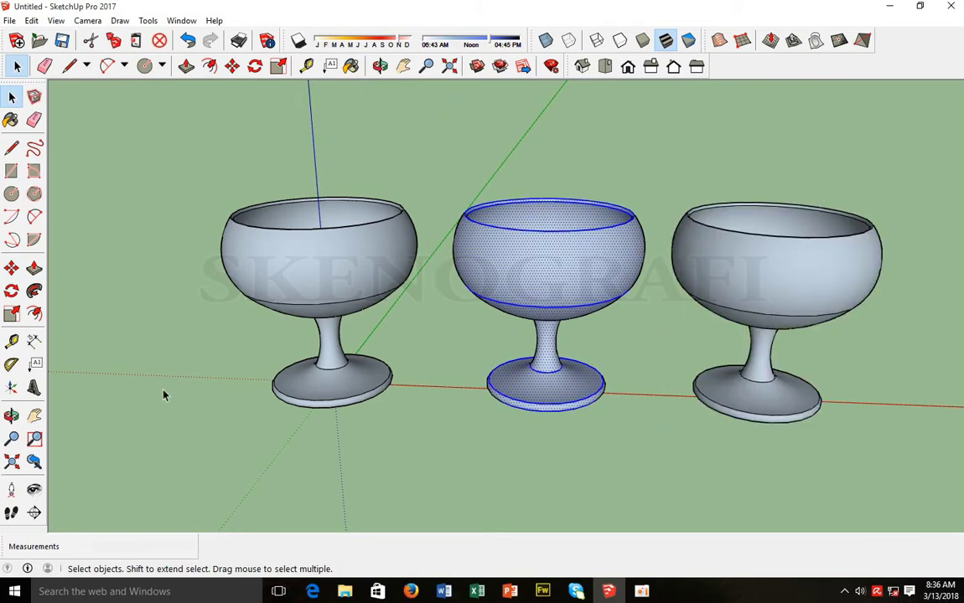
left_click(11, 313)
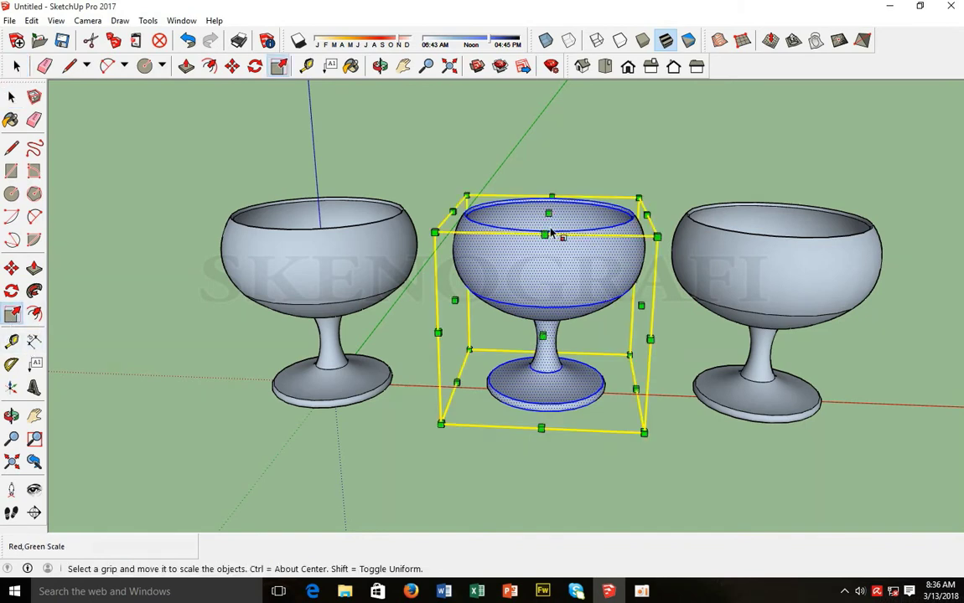
left_click_drag(549, 213, 552, 125)
key("space")
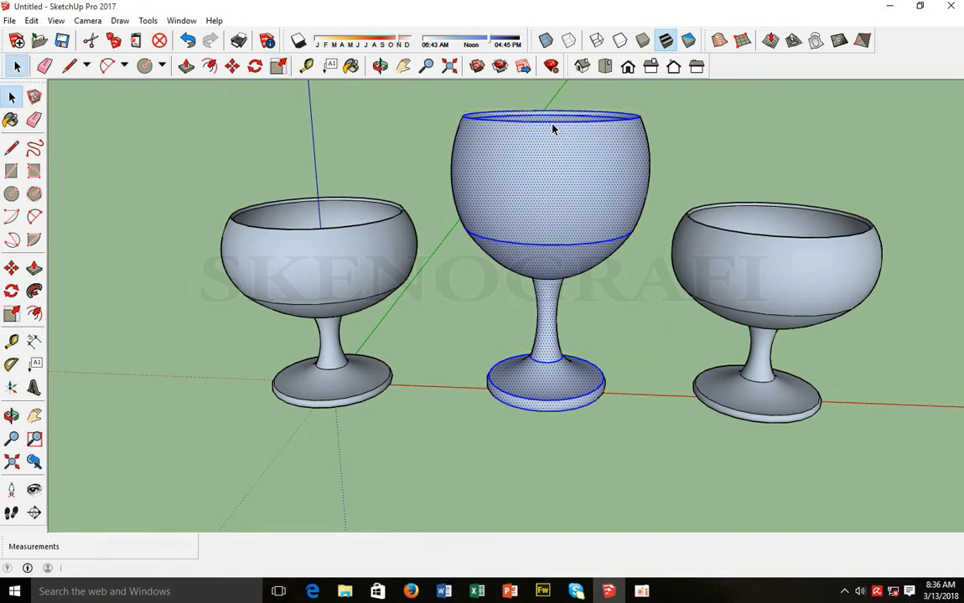
scroll(675, 201, "down", 4)
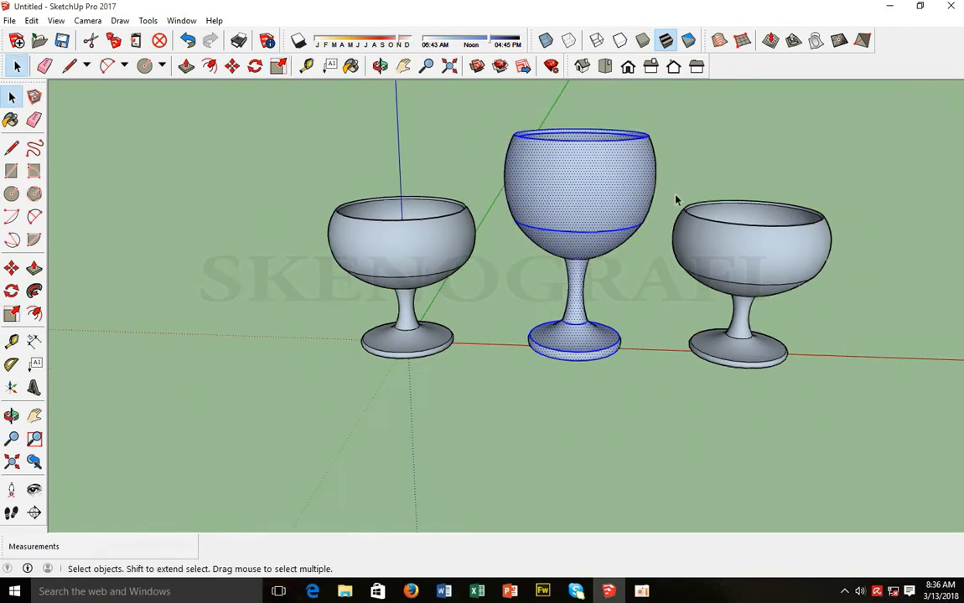
left_click(404, 65)
left_click_drag(710, 231, 661, 317)
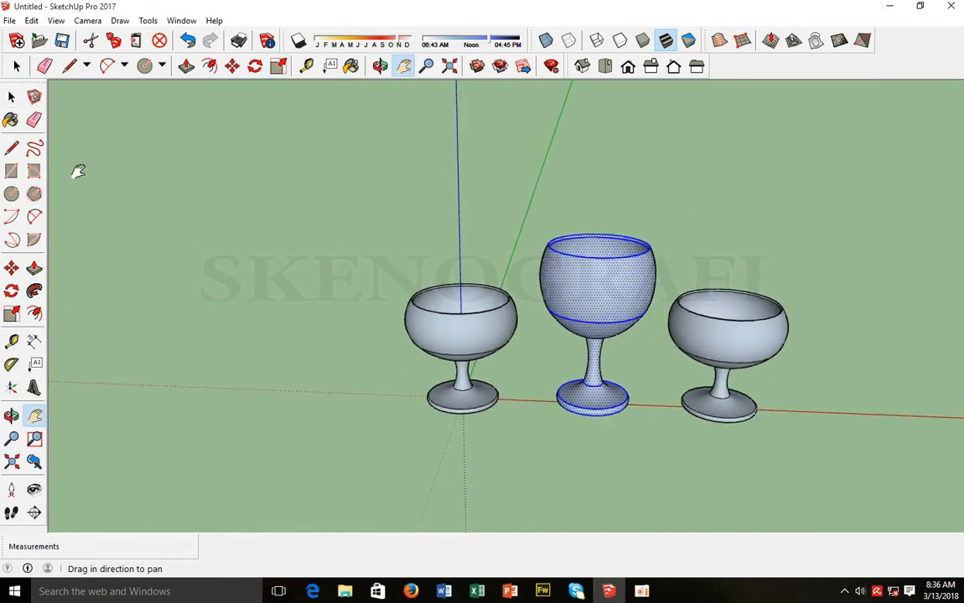
- Scale the entire outermost goblet on the positive red axis upward along the blue axis by 2.25 and clear the selection
left_click(11, 97)
left_click(799, 257)
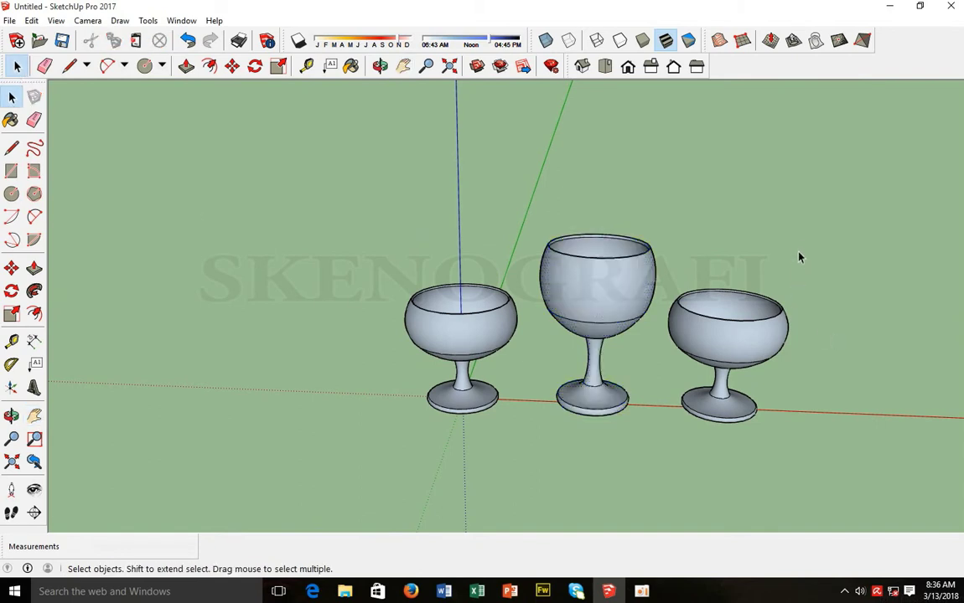
left_click_drag(657, 328, 659, 478)
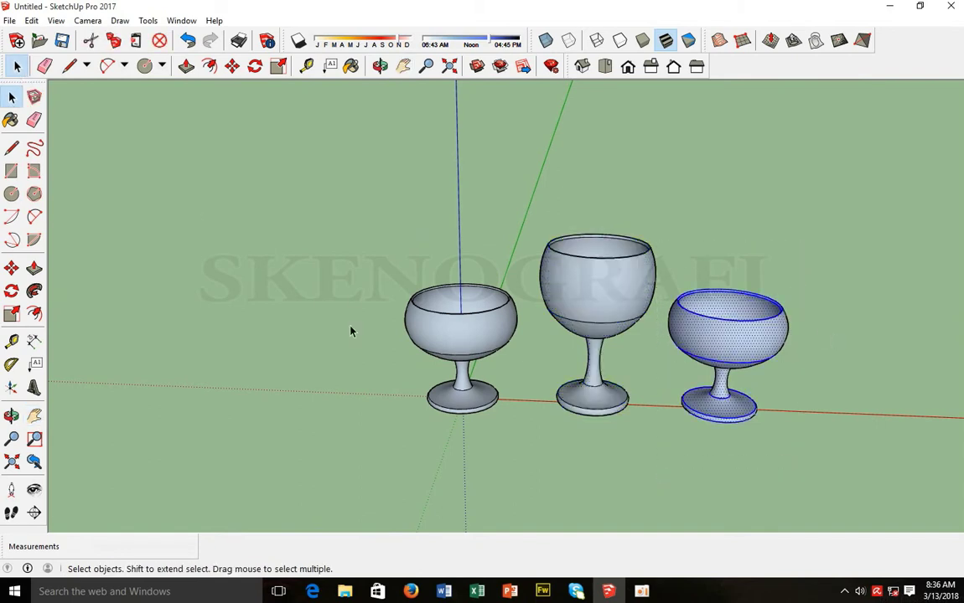
left_click(11, 313)
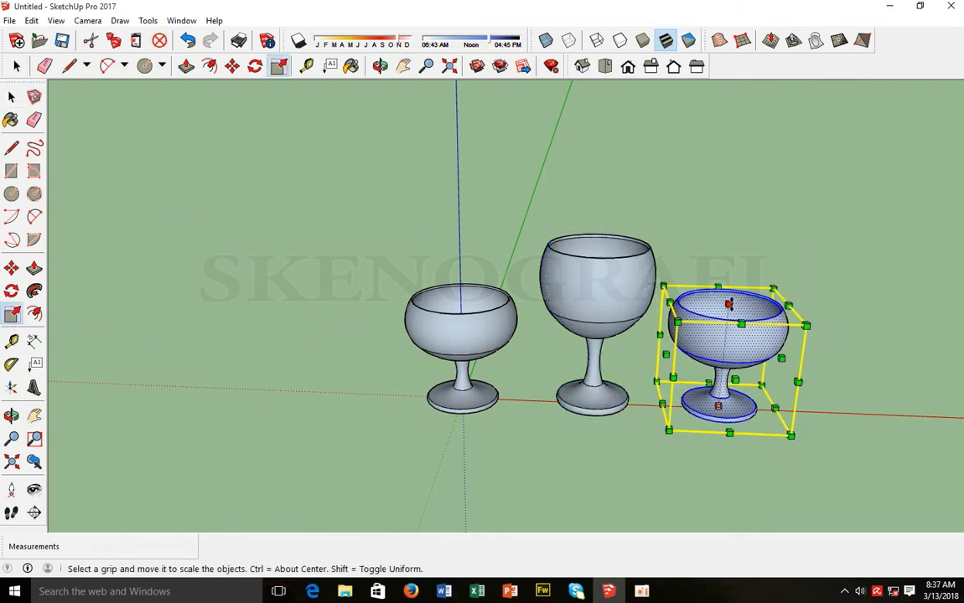
left_click_drag(728, 305, 743, 161)
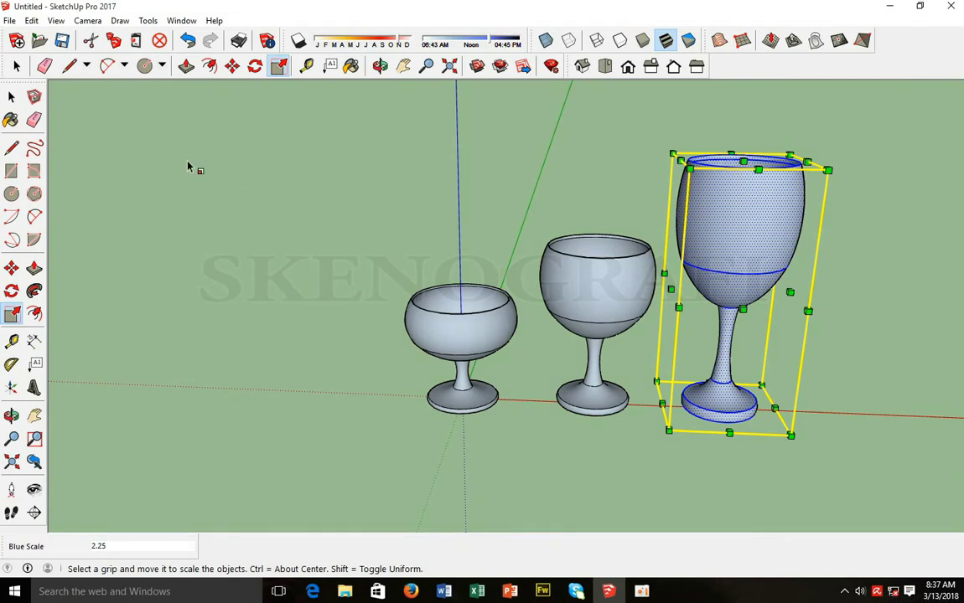
key("space")
left_click(371, 269)
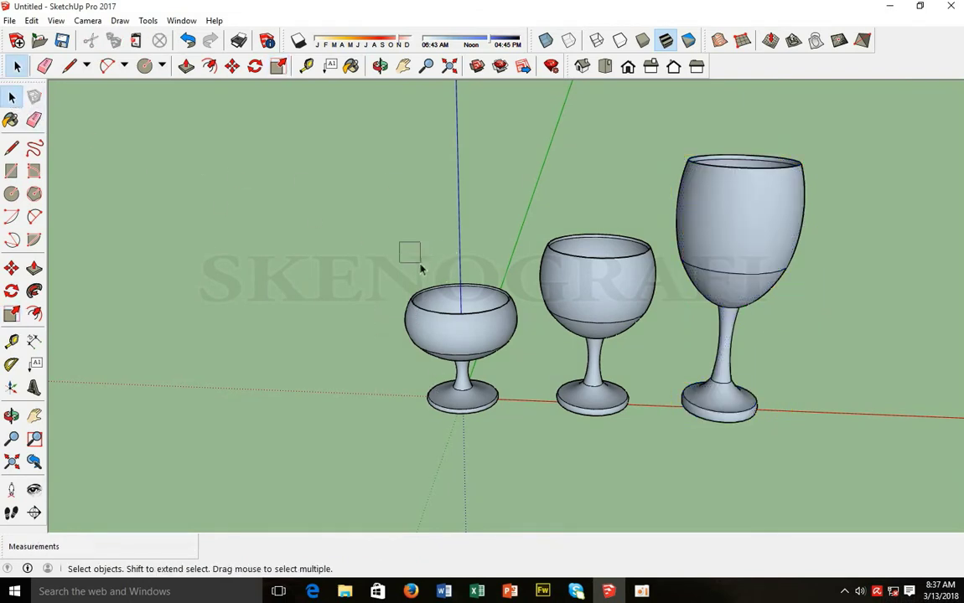
- Paint the whole shortest goblet at the origin with Translucent Glass Tinted from the Glass and Mirrors materials
left_click_drag(421, 269, 528, 440)
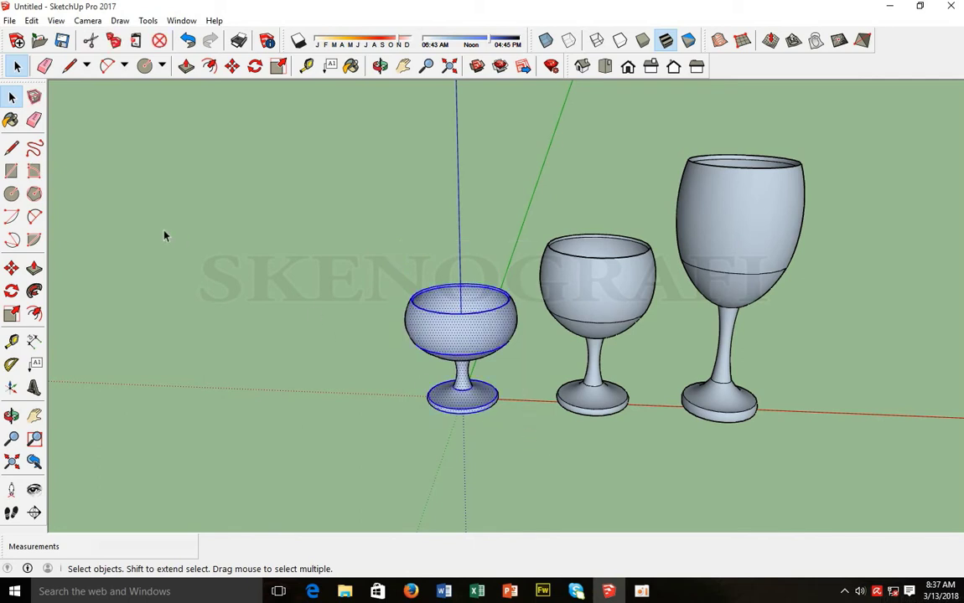
left_click(11, 120)
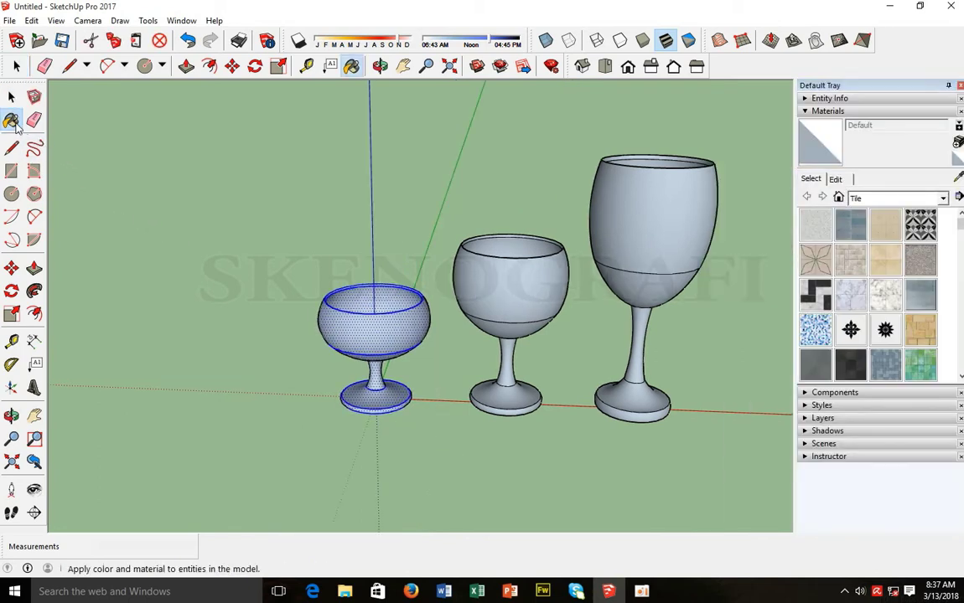
left_click(943, 202)
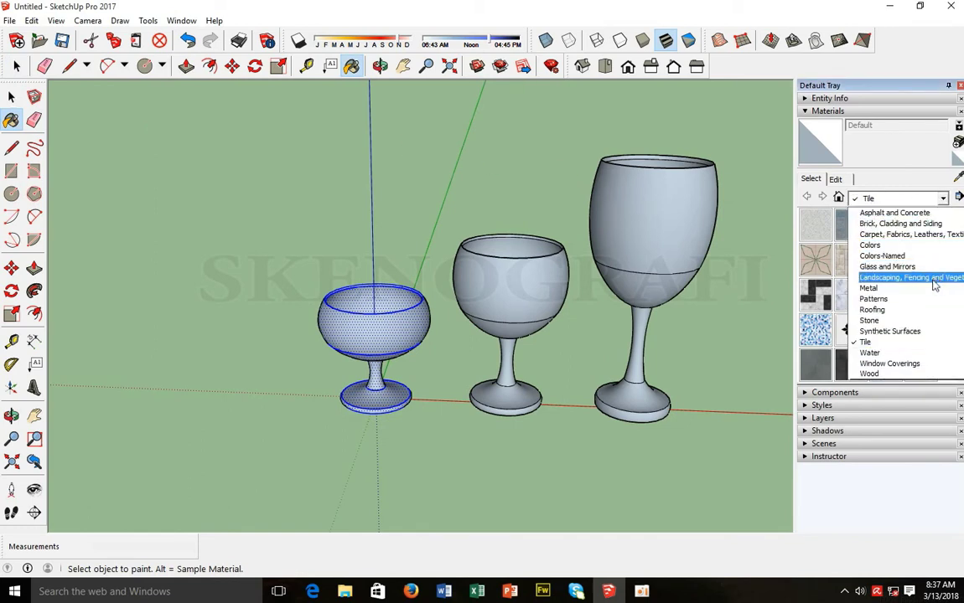
left_click(905, 268)
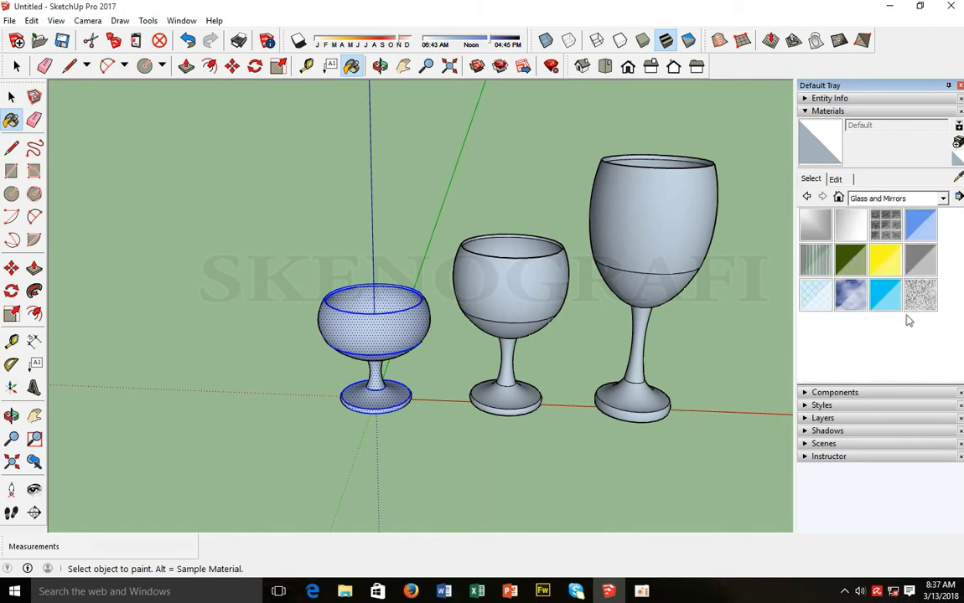
left_click(919, 233)
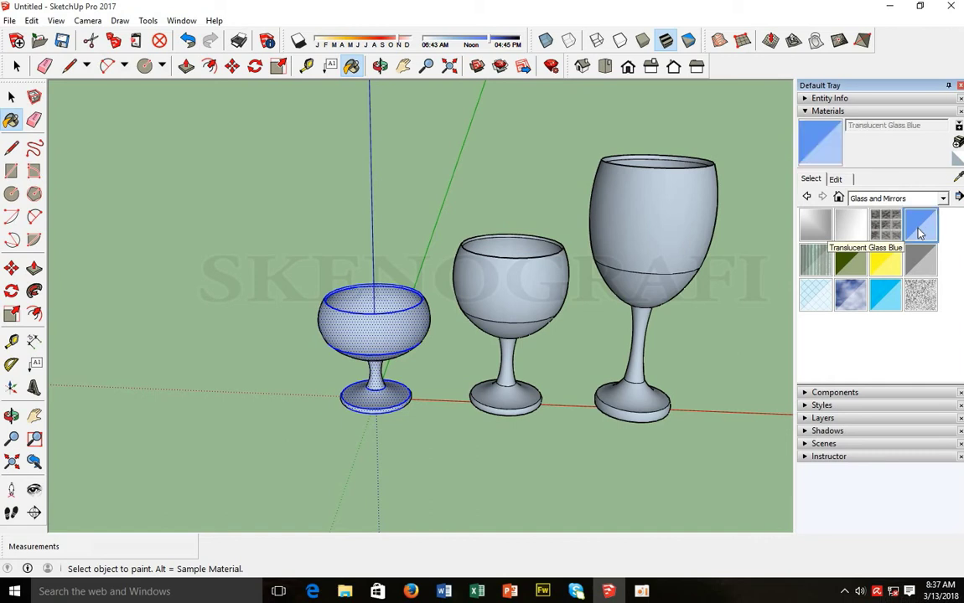
left_click(886, 295)
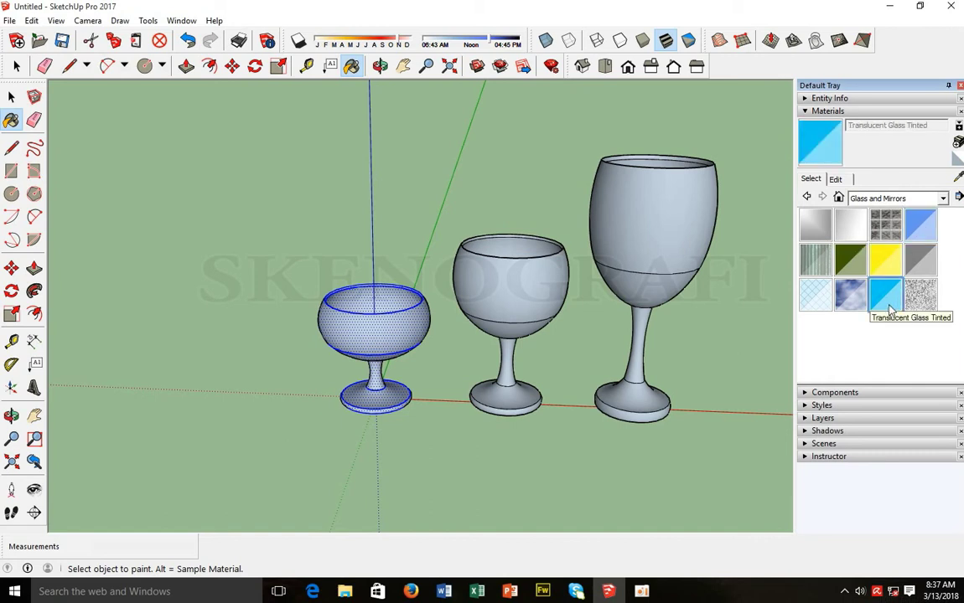
left_click(390, 335)
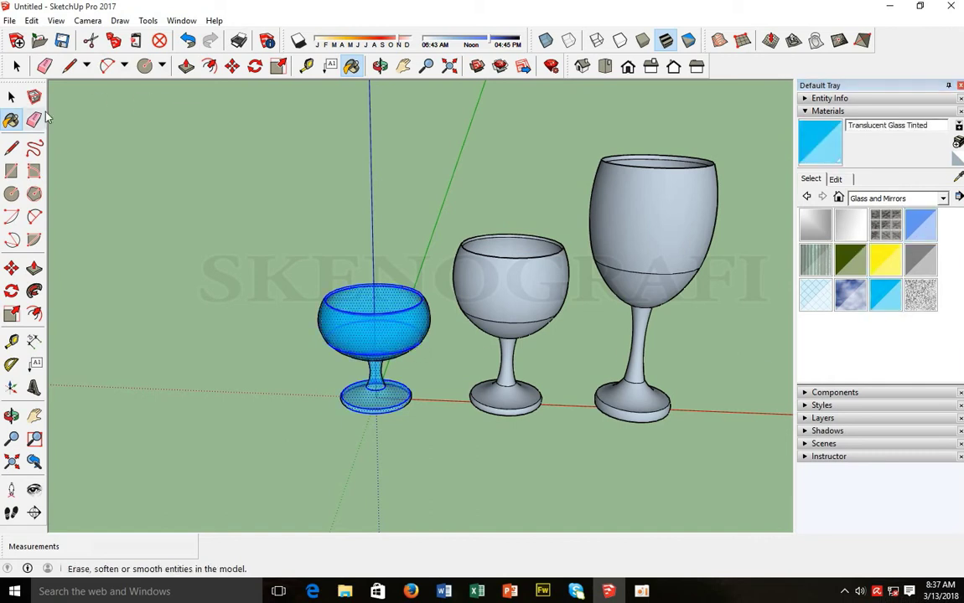
- Paint the whole middle goblet with the Translucent Glass Block Dark material
left_click(11, 97)
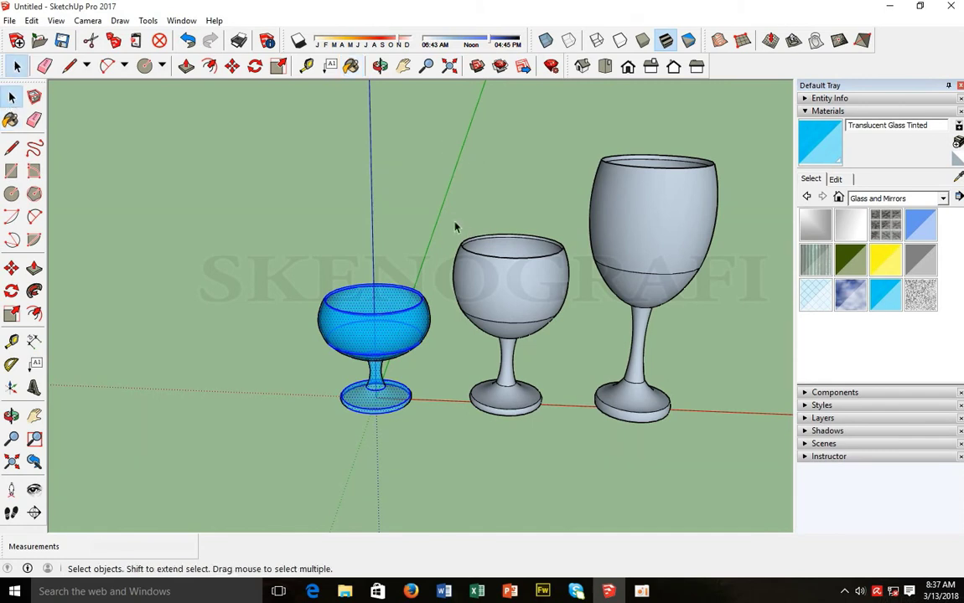
left_click_drag(437, 206, 576, 453)
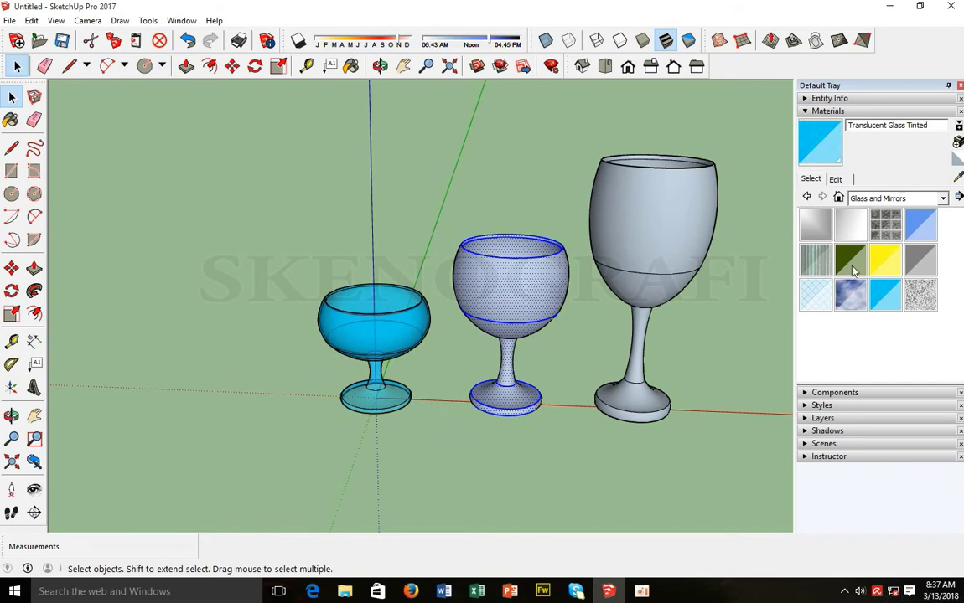
left_click(888, 232)
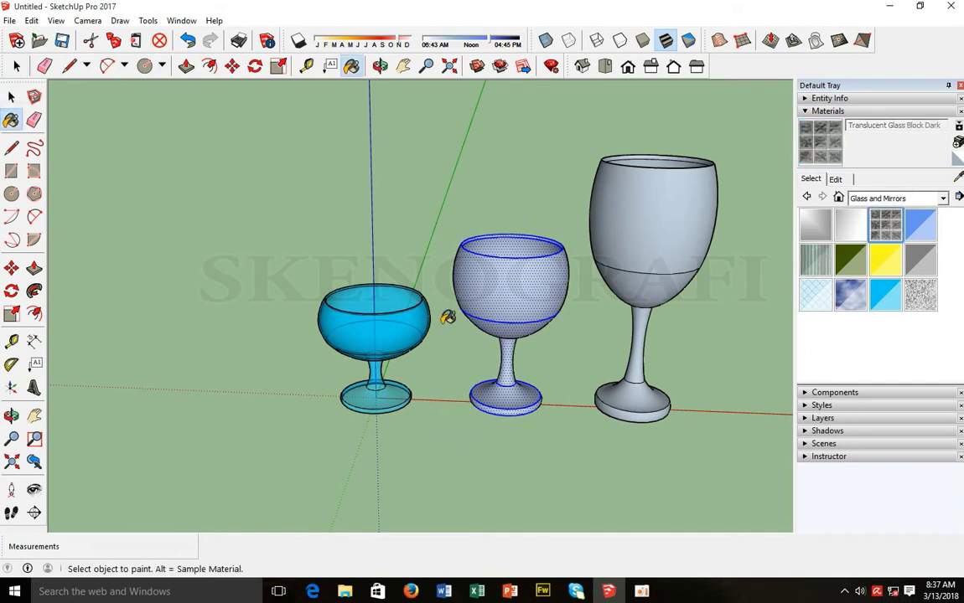
left_click(514, 295)
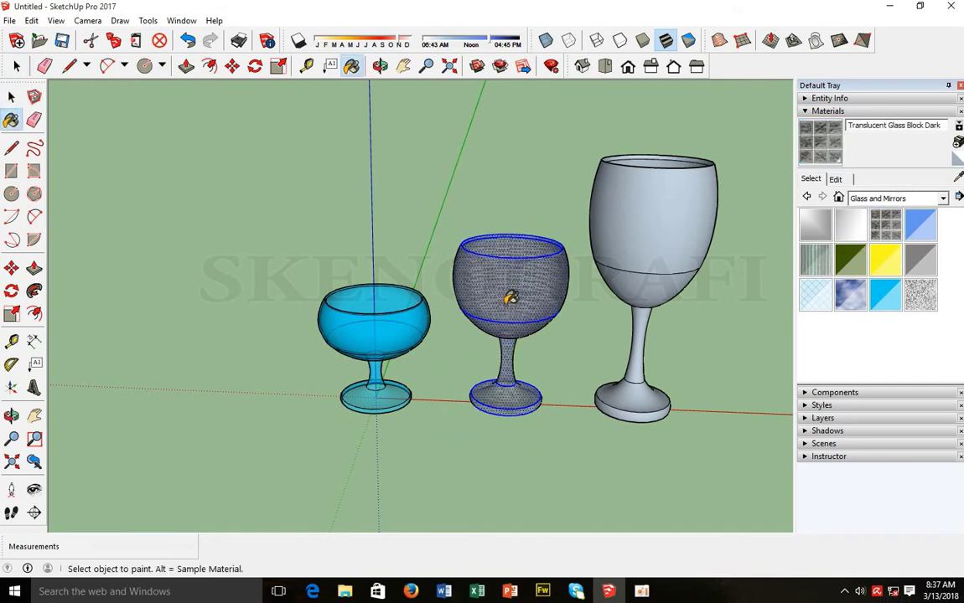
- Paint the whole tallest goblet with the Translucent Glass Sky Reflection material, clear the selection and close the materials tray
left_click(11, 97)
left_click(583, 151)
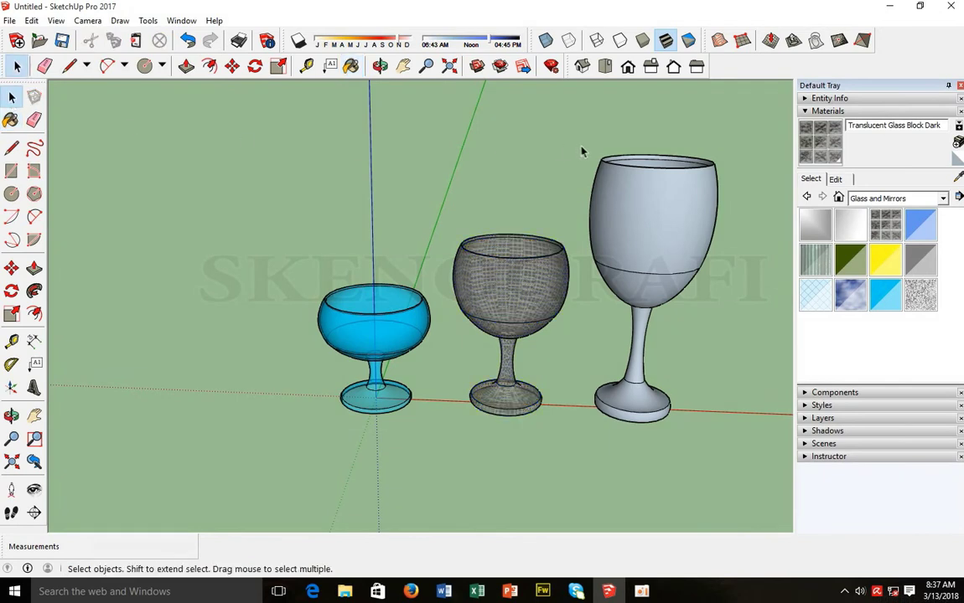
left_click_drag(582, 140, 737, 498)
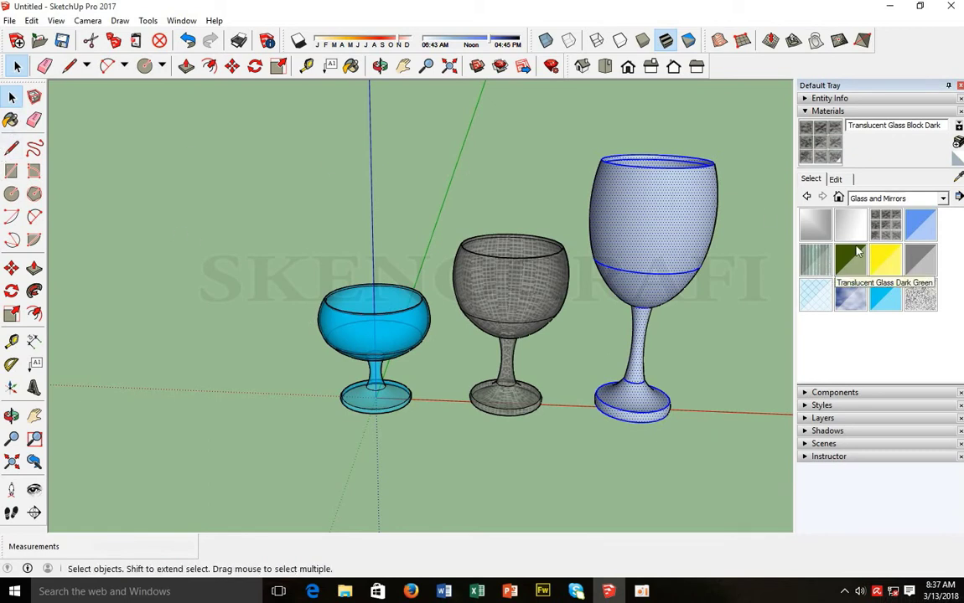
left_click(849, 295)
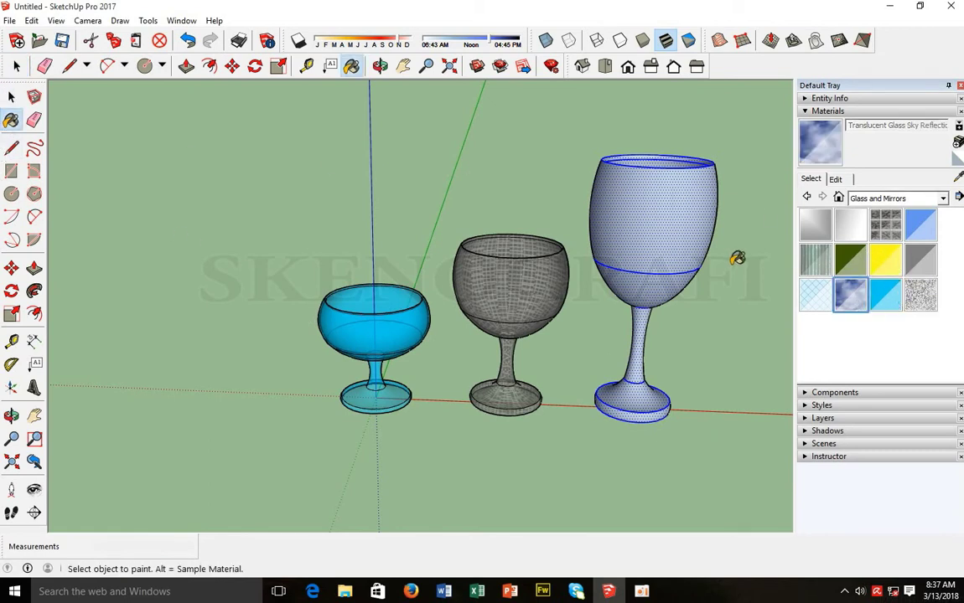
left_click(665, 221)
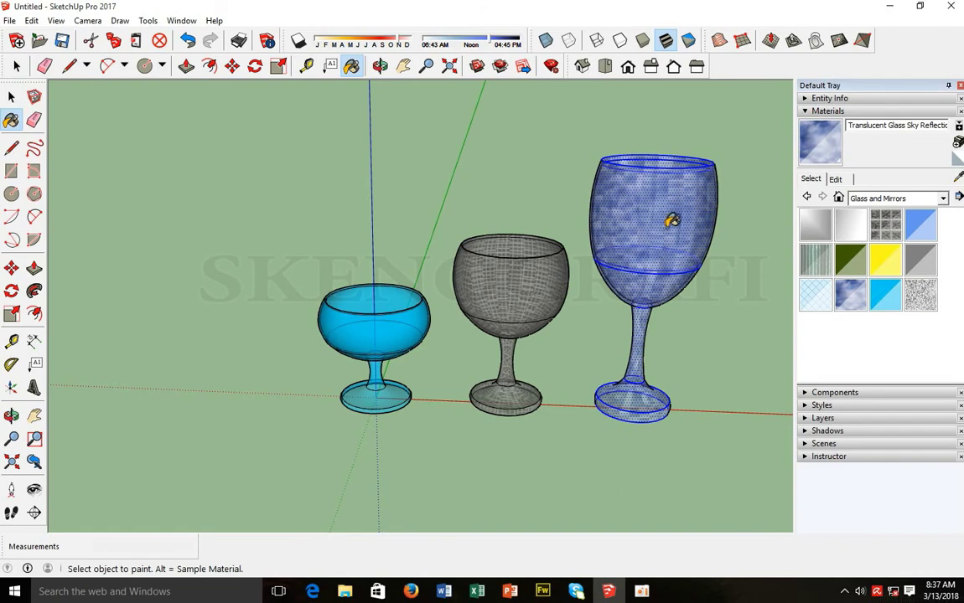
left_click(11, 96)
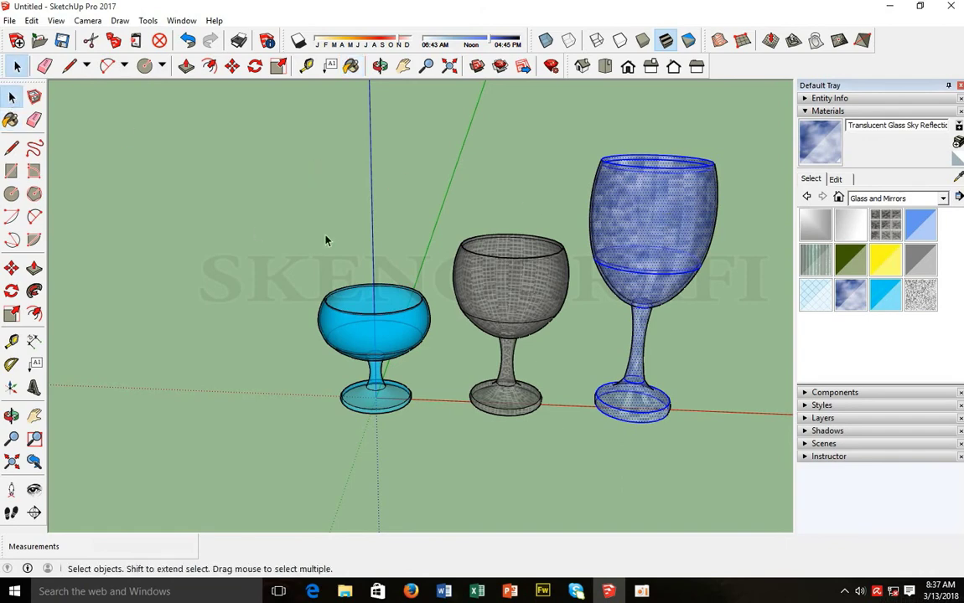
left_click(299, 230)
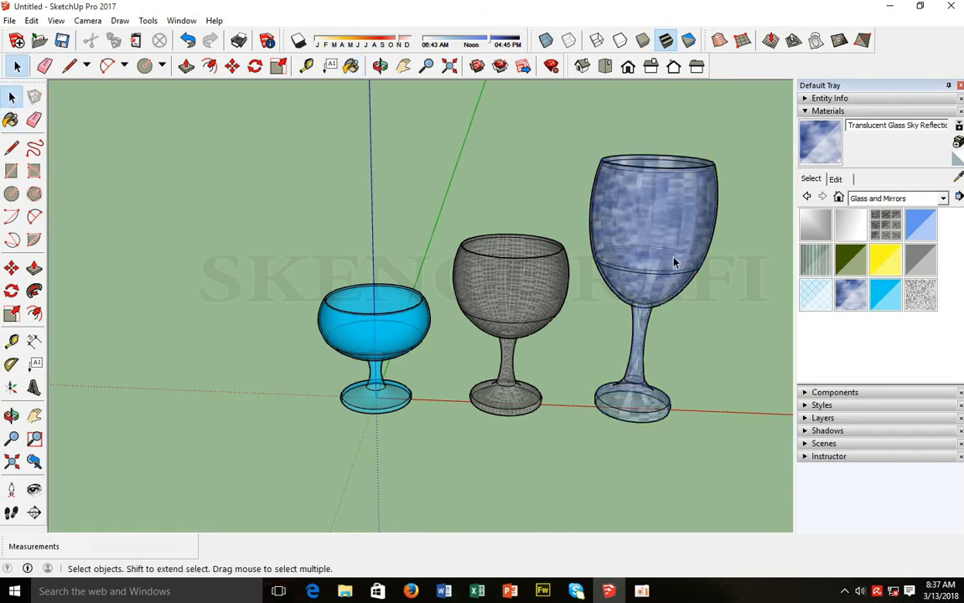
left_click(959, 85)
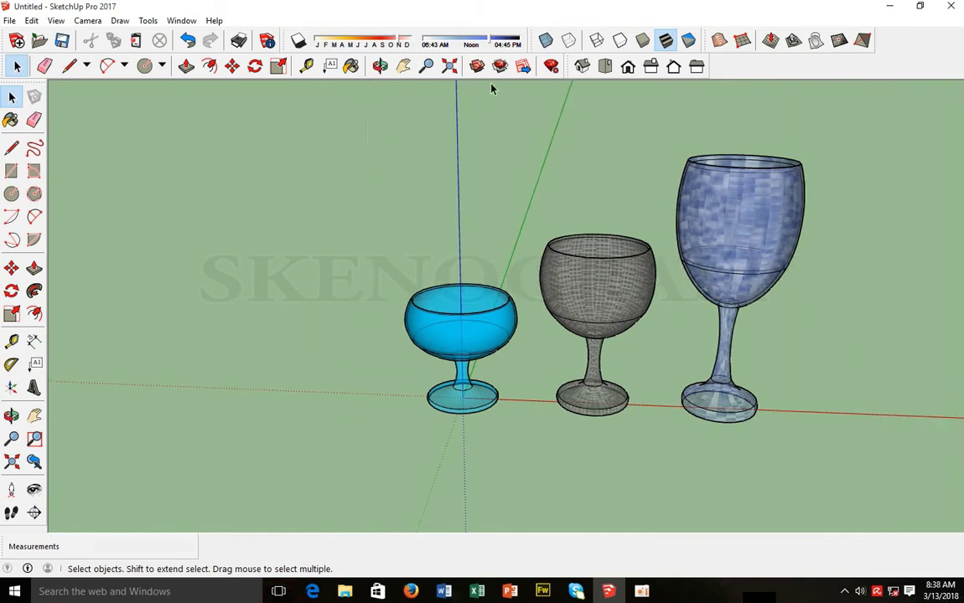
- Examine the three painted glasses from several low and raised angles, ending with the whole row in front view
scroll(597, 146, "up", 3)
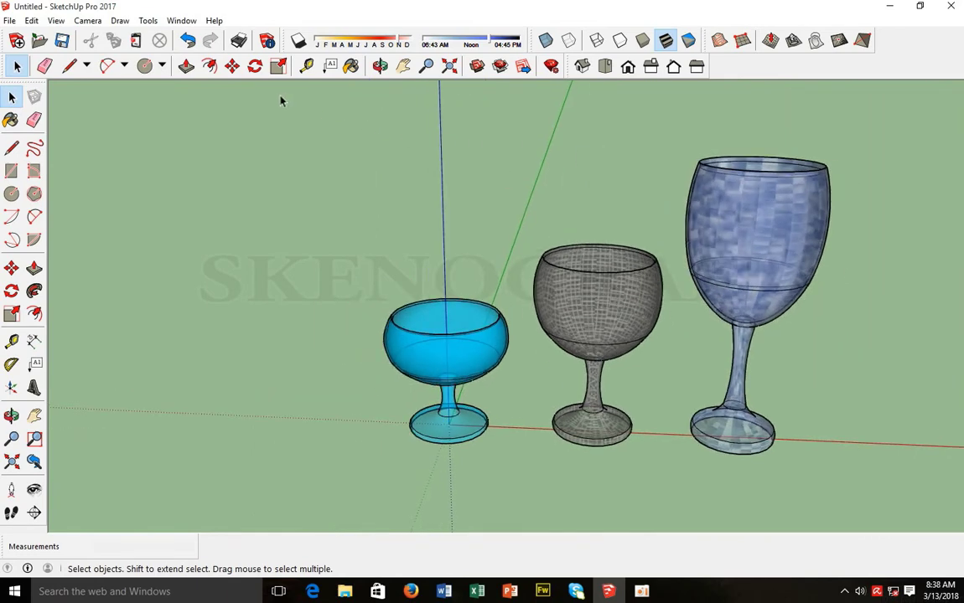
left_click(380, 66)
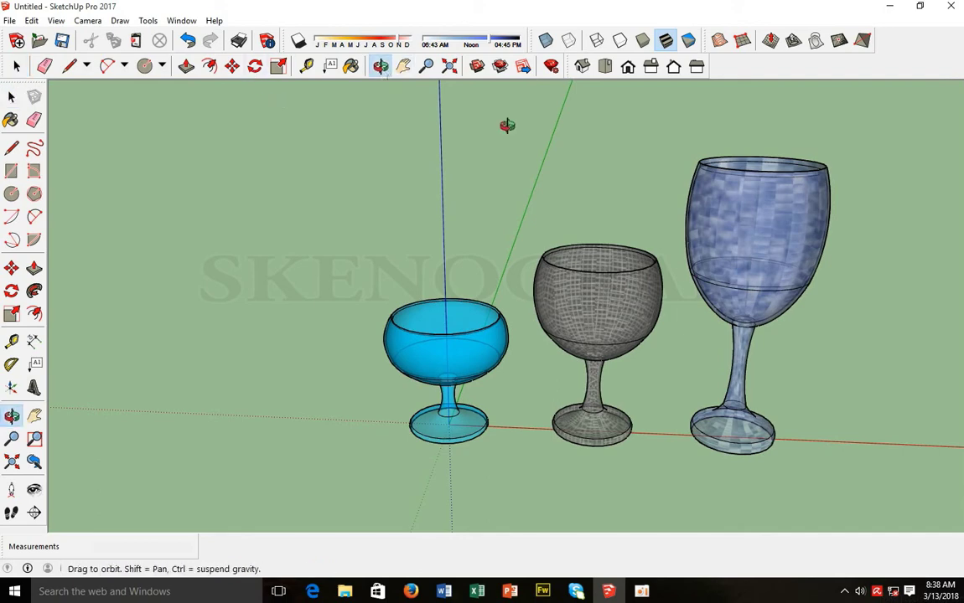
left_click_drag(755, 234, 784, 180)
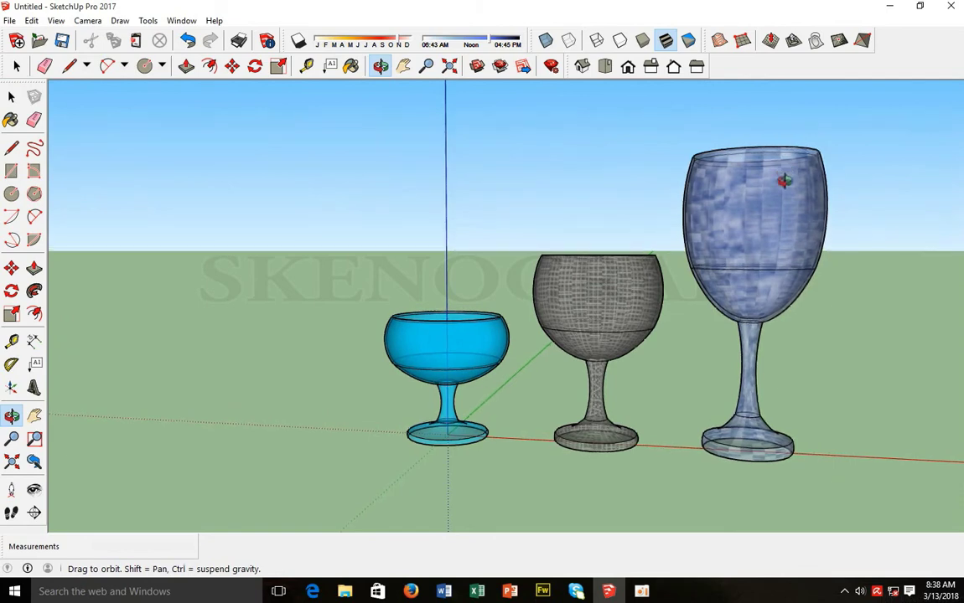
left_click(403, 66)
left_click_drag(492, 230, 317, 241)
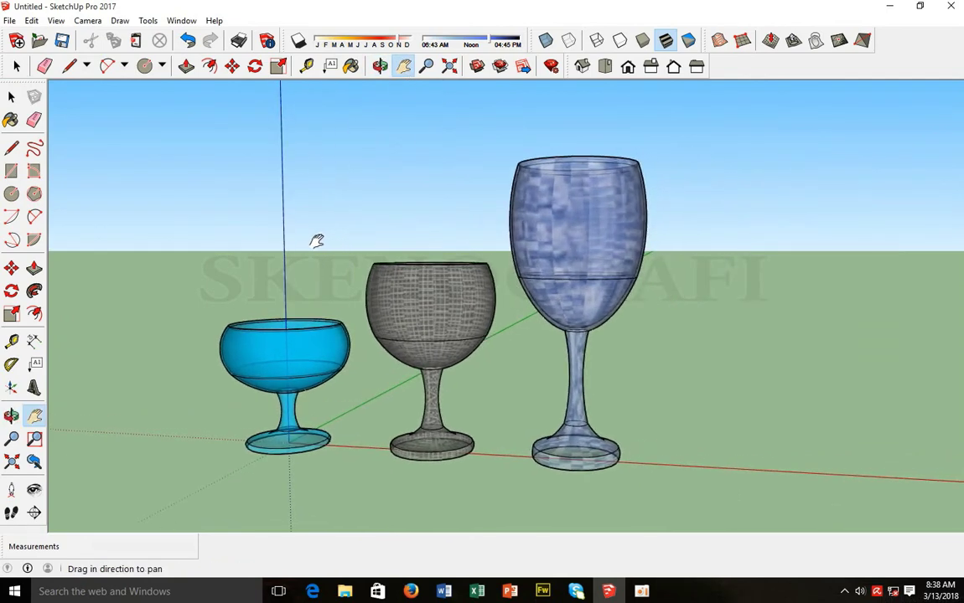
mouse_move(424, 147)
left_mouse_down()
mouse_move(430, 187)
mouse_move(424, 144)
left_mouse_up()
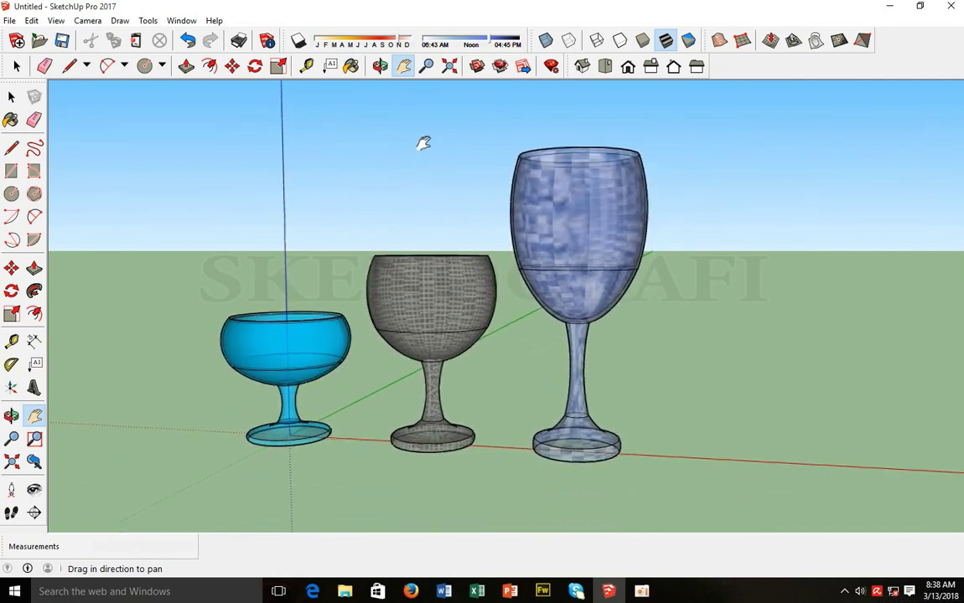
left_click(379, 66)
left_click_drag(688, 209, 887, 335)
left_click_drag(778, 251, 820, 382)
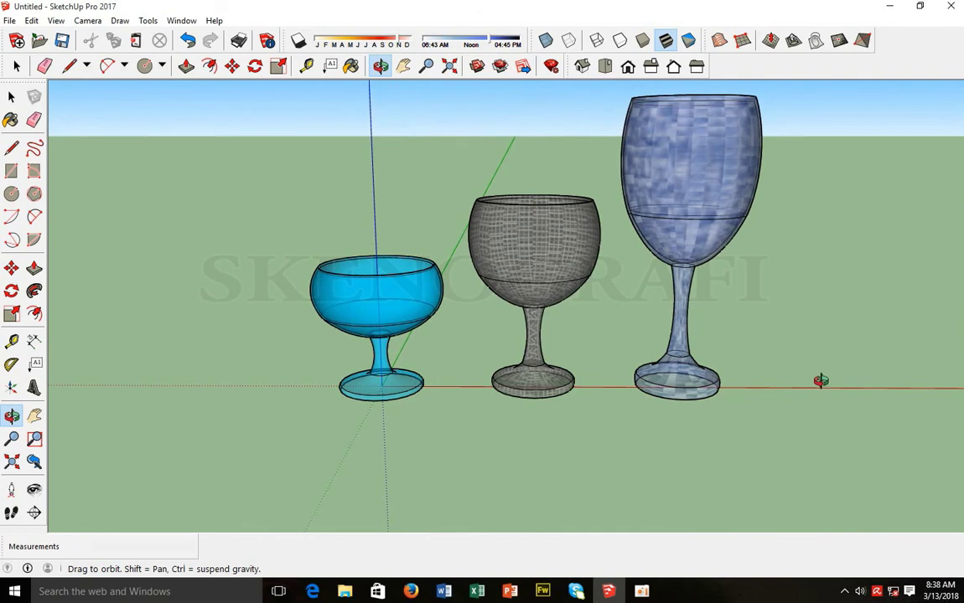
left_click(403, 66)
left_click_drag(507, 146, 465, 178)
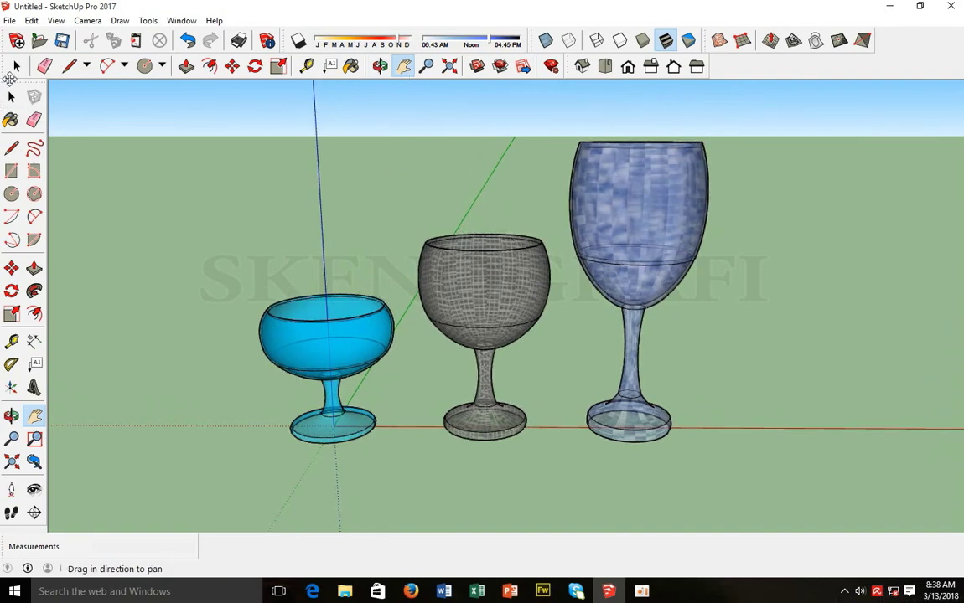
left_click(15, 66)
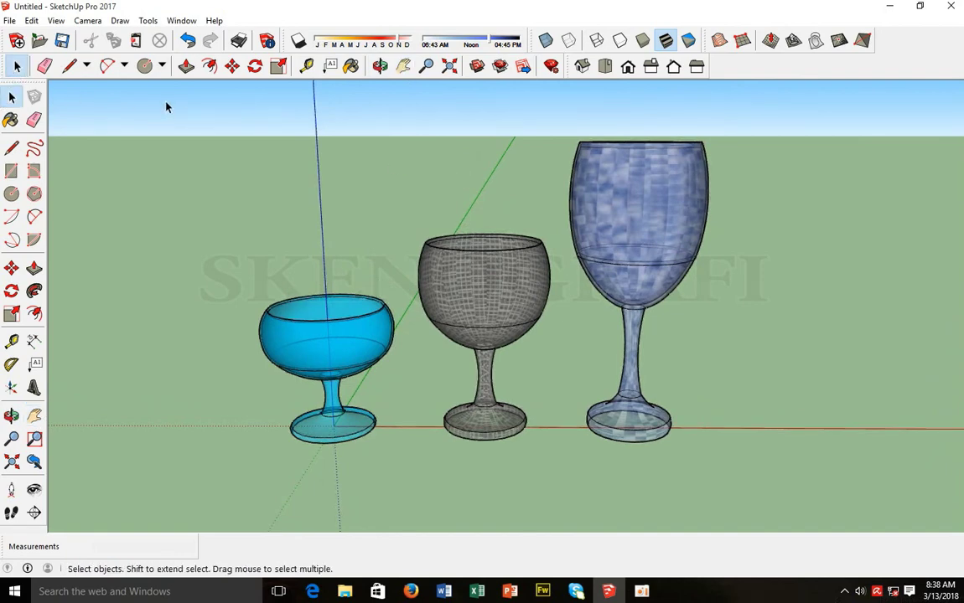